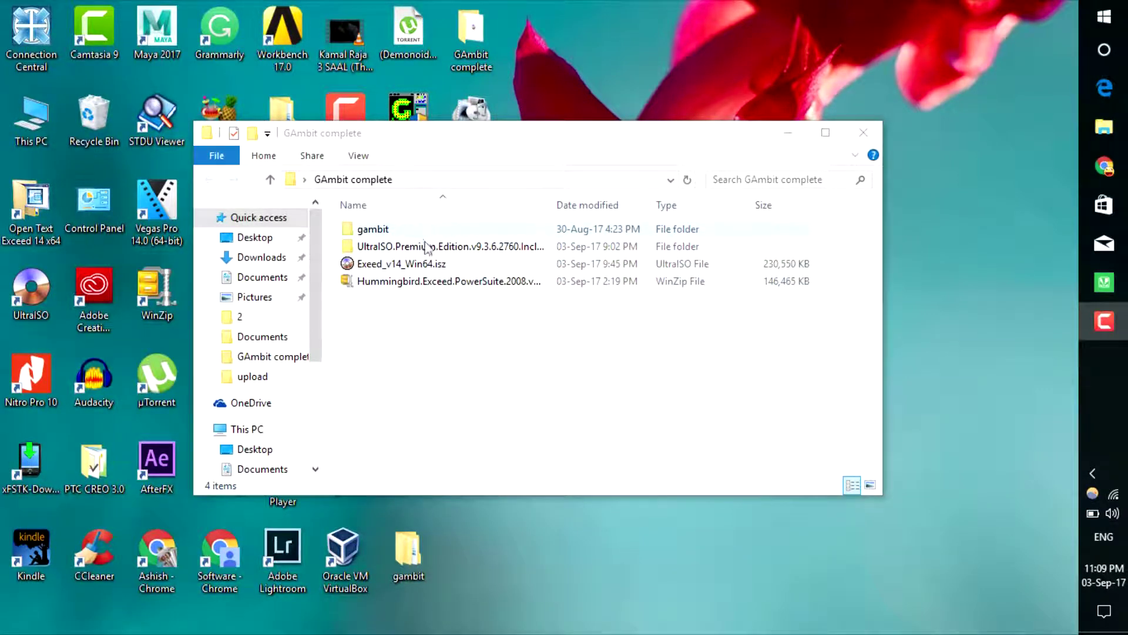
double_click(448, 248)
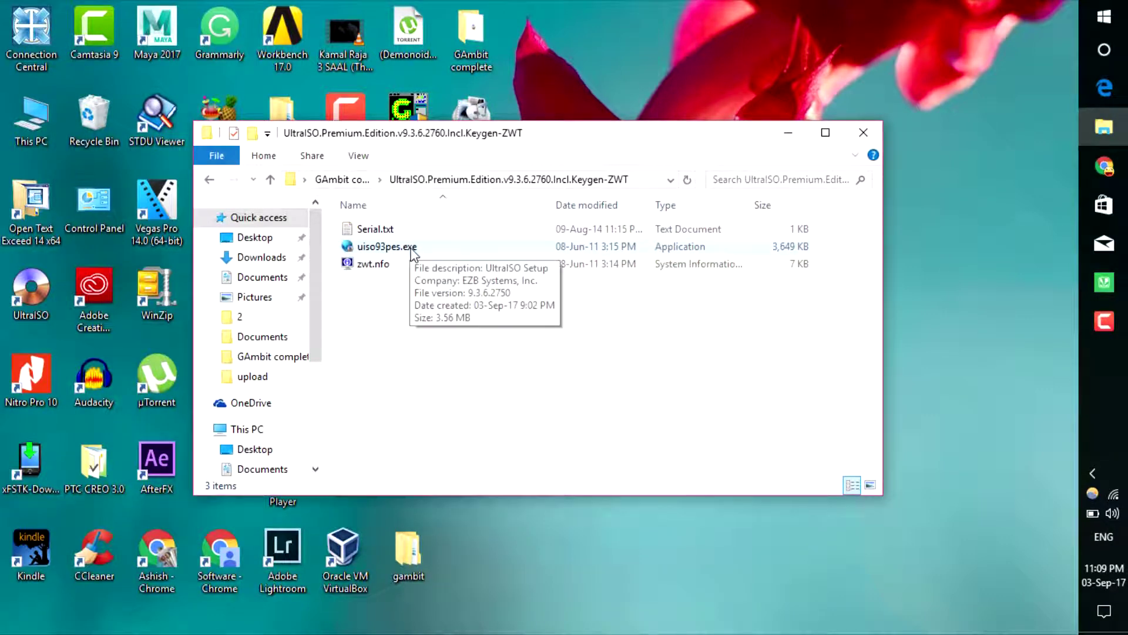
double_click(412, 248)
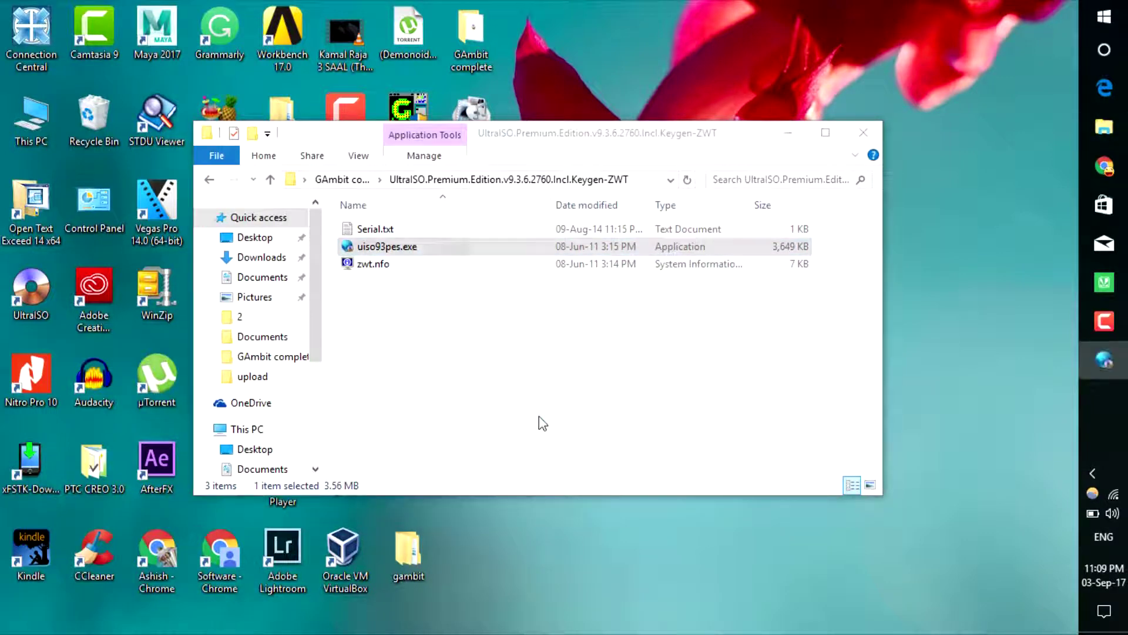
drag(533, 171, 552, 101)
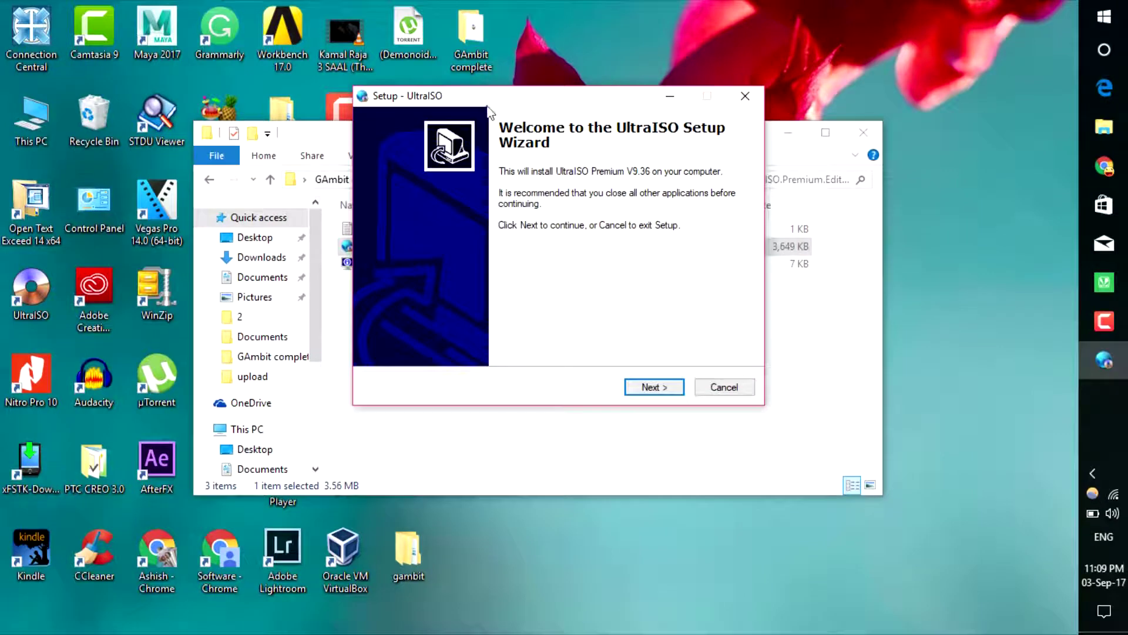
drag(565, 99, 580, 148)
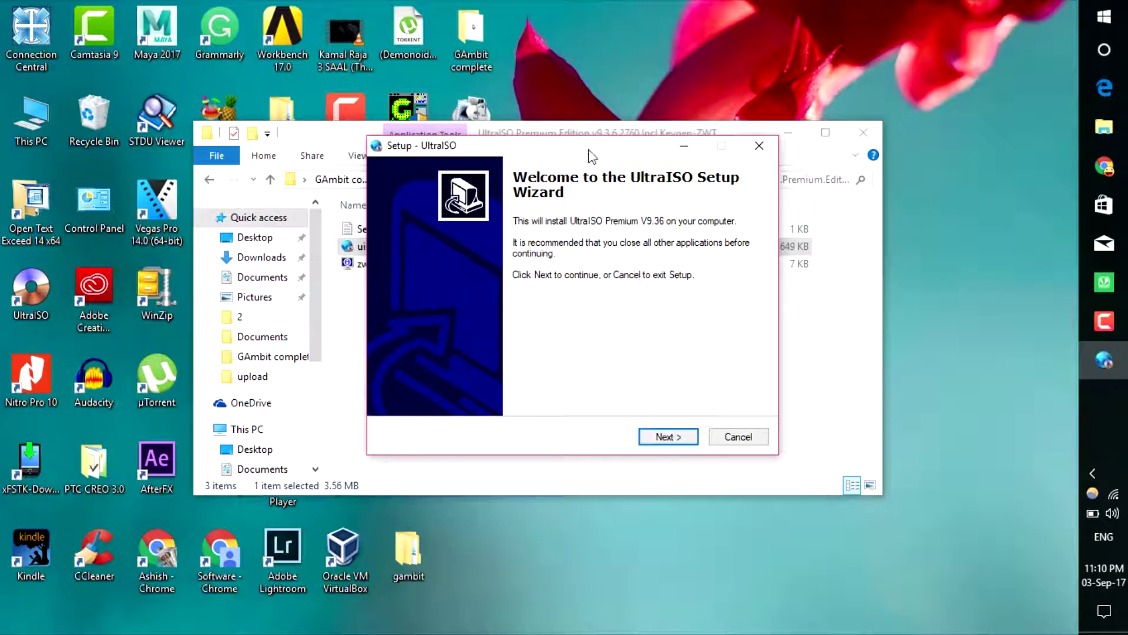
drag(618, 146, 753, 160)
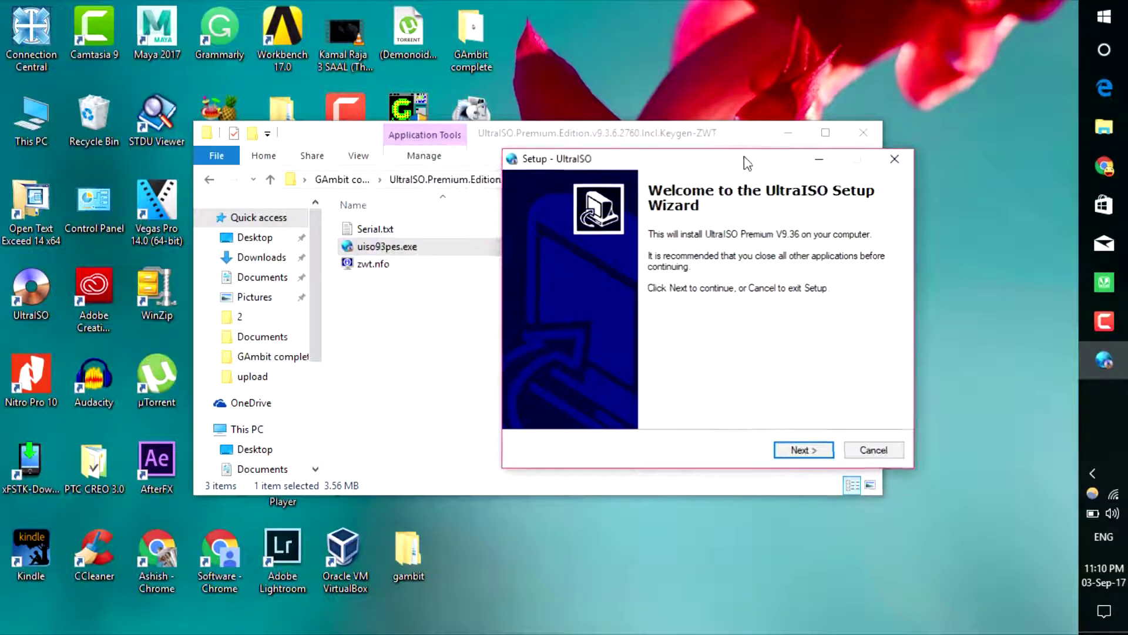
double_click(376, 230)
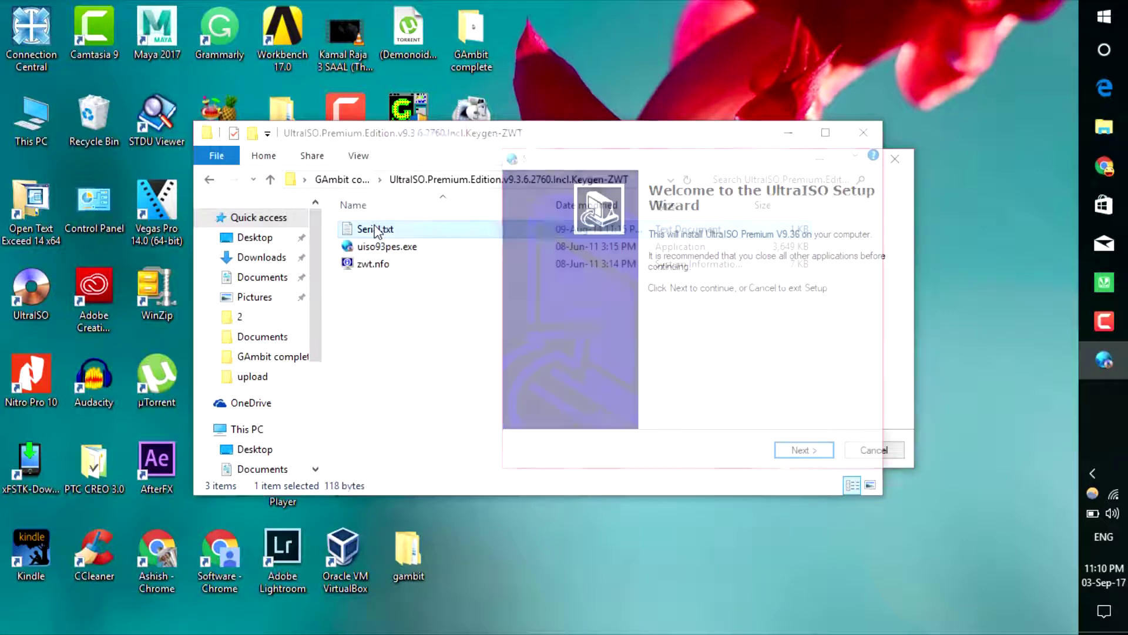
click(957, 204)
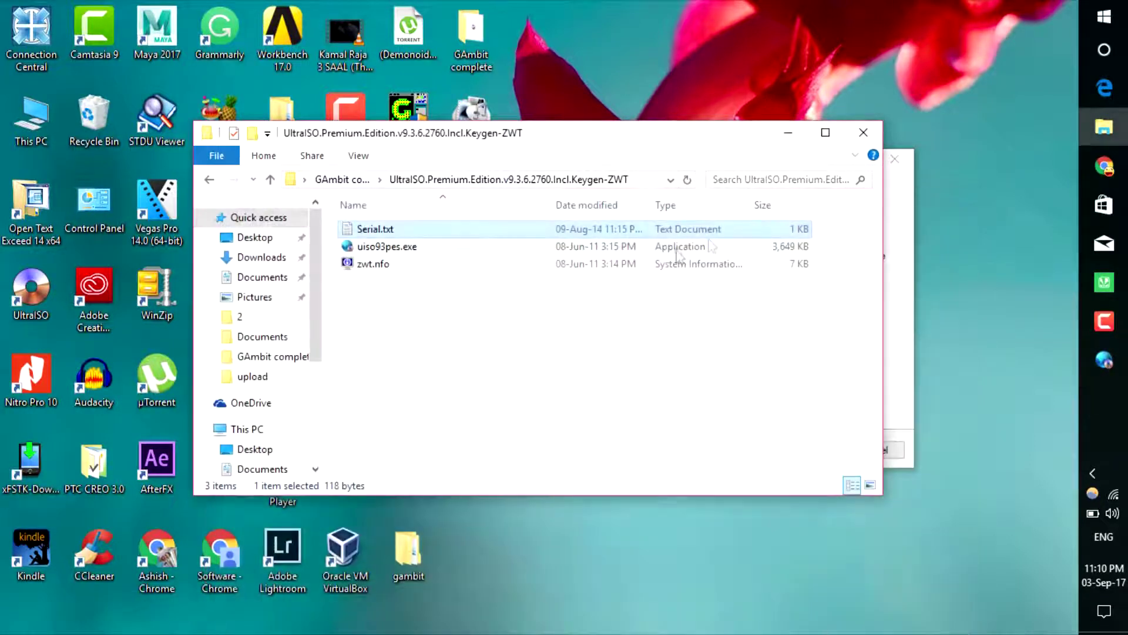
click(1104, 360)
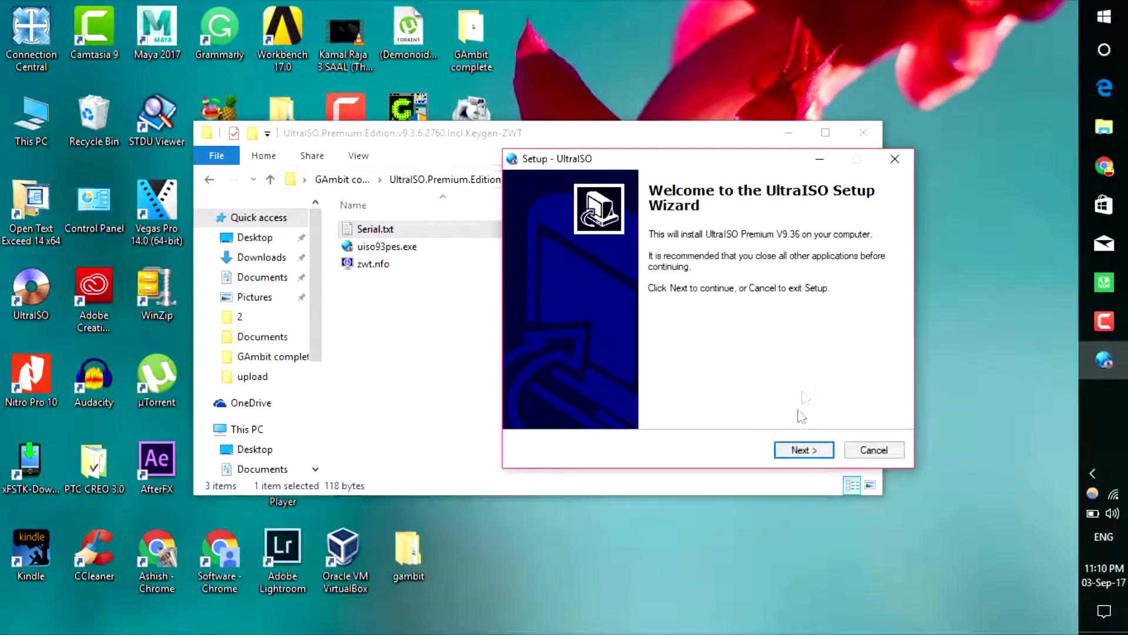
click(872, 450)
click(595, 400)
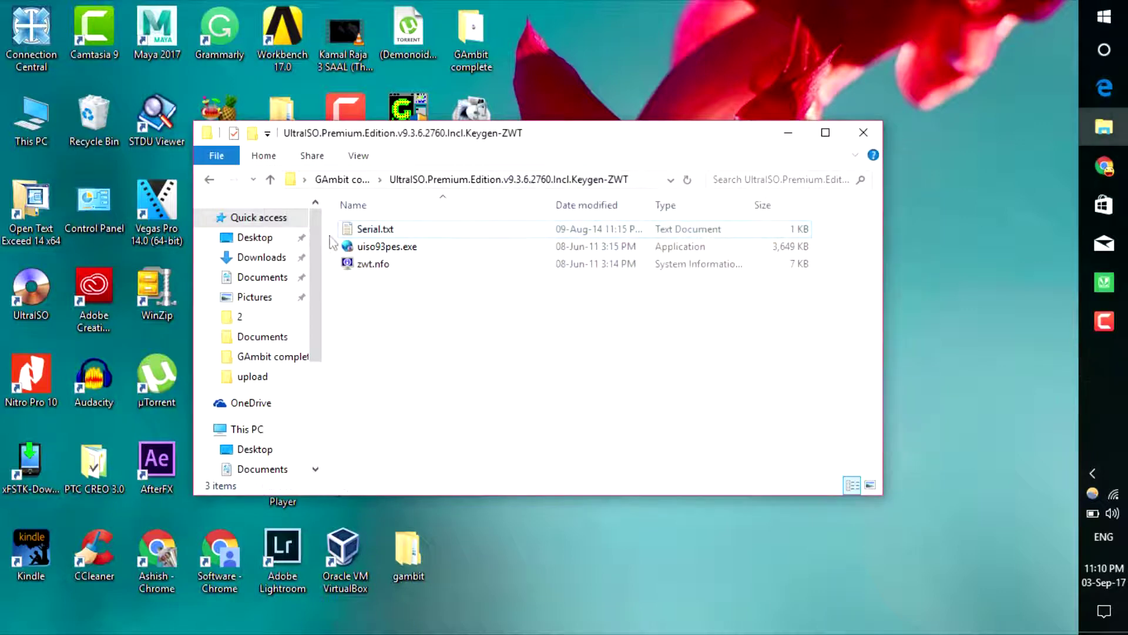
click(271, 181)
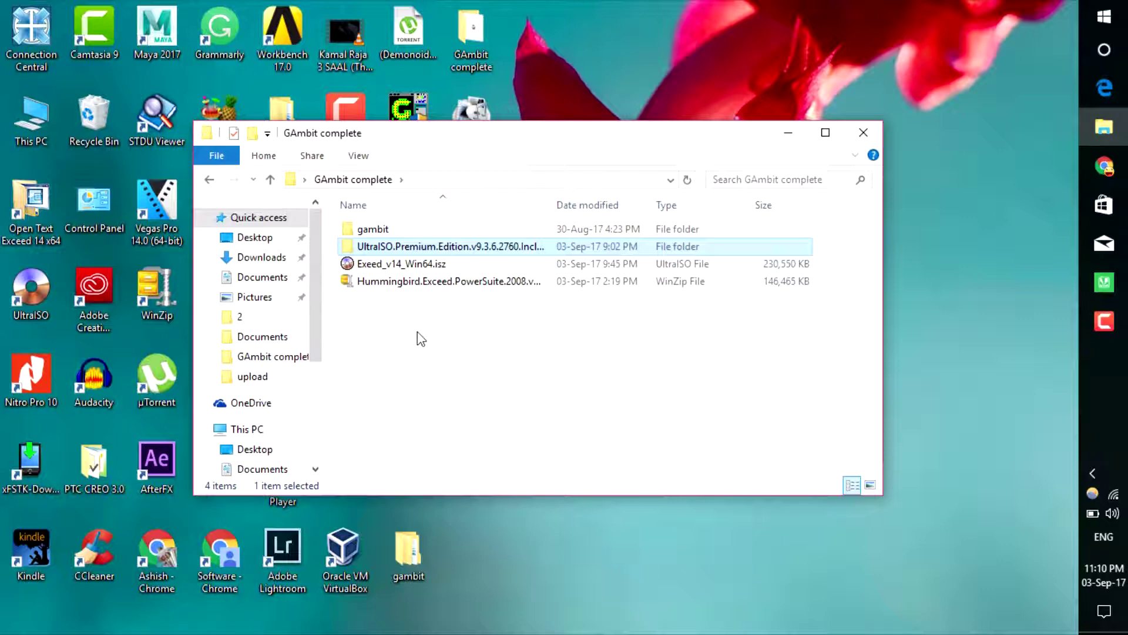
Mount the Exeed_v14_Win64.isz image as drive D: with UltraISO.
right_click(397, 262)
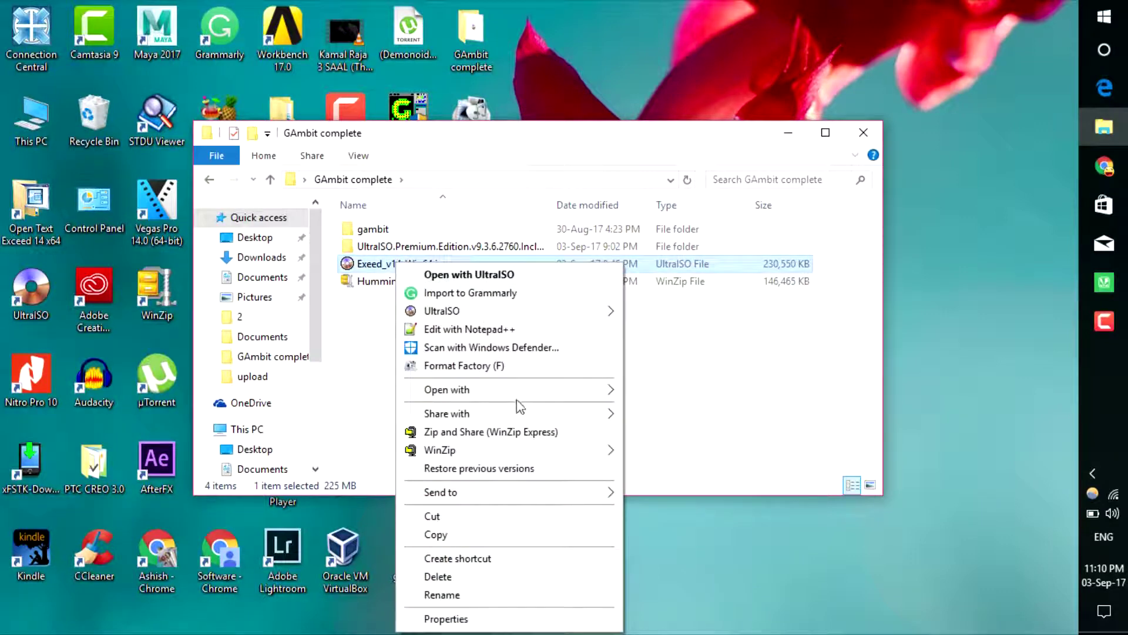
mouse_move(505, 320)
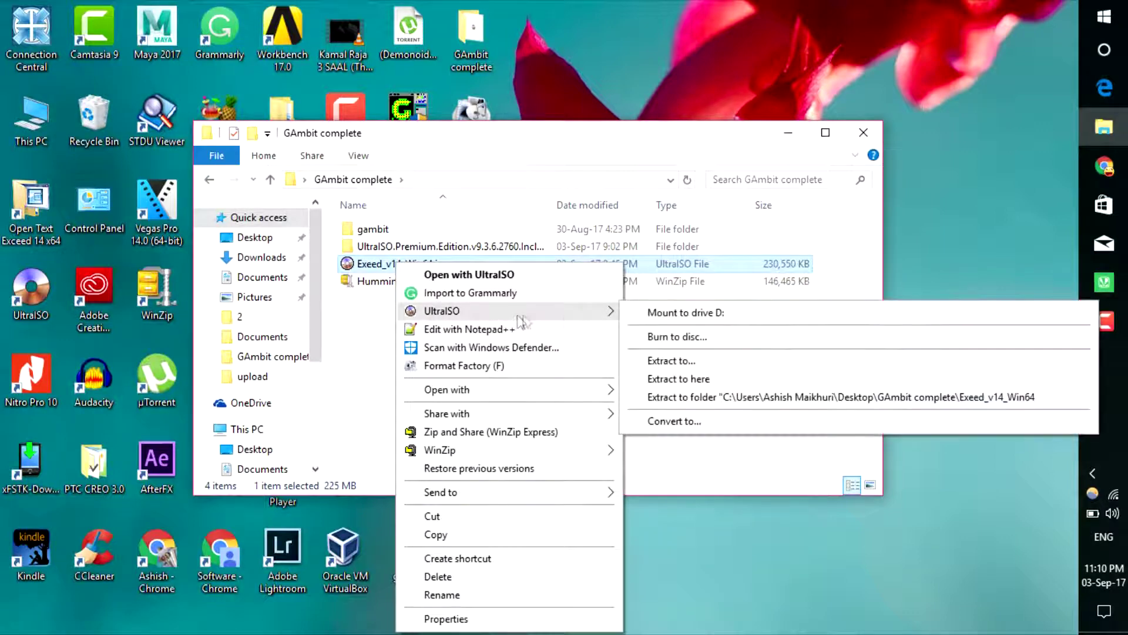
click(667, 311)
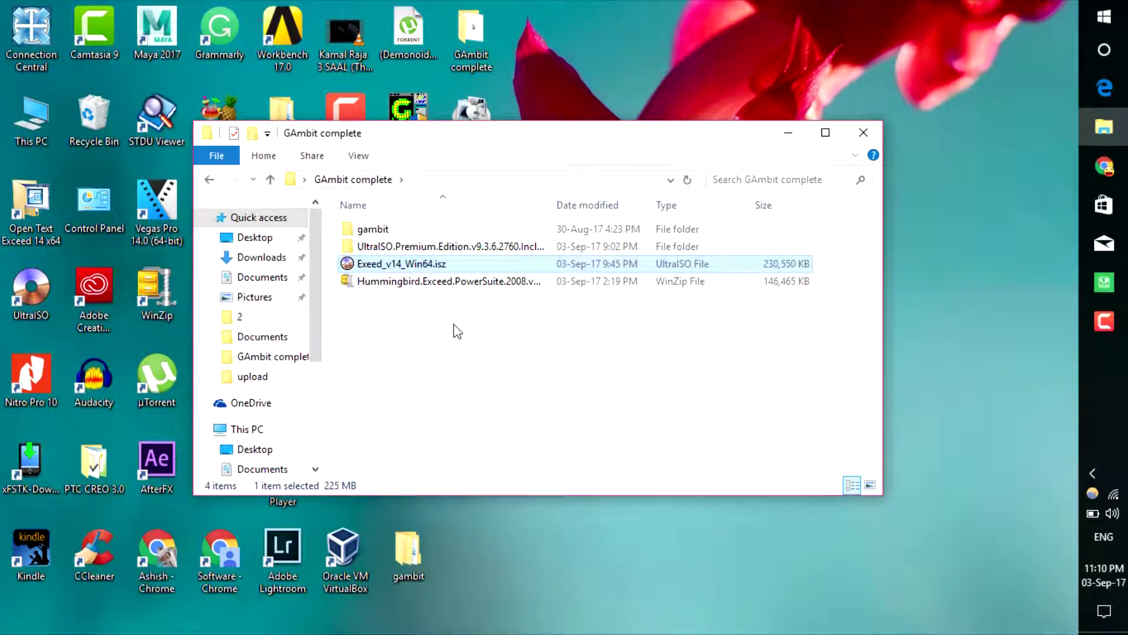
Open CD Drive (D:) from This PC and install Open Text Exceed 3D 14 x64.msi.
click(254, 429)
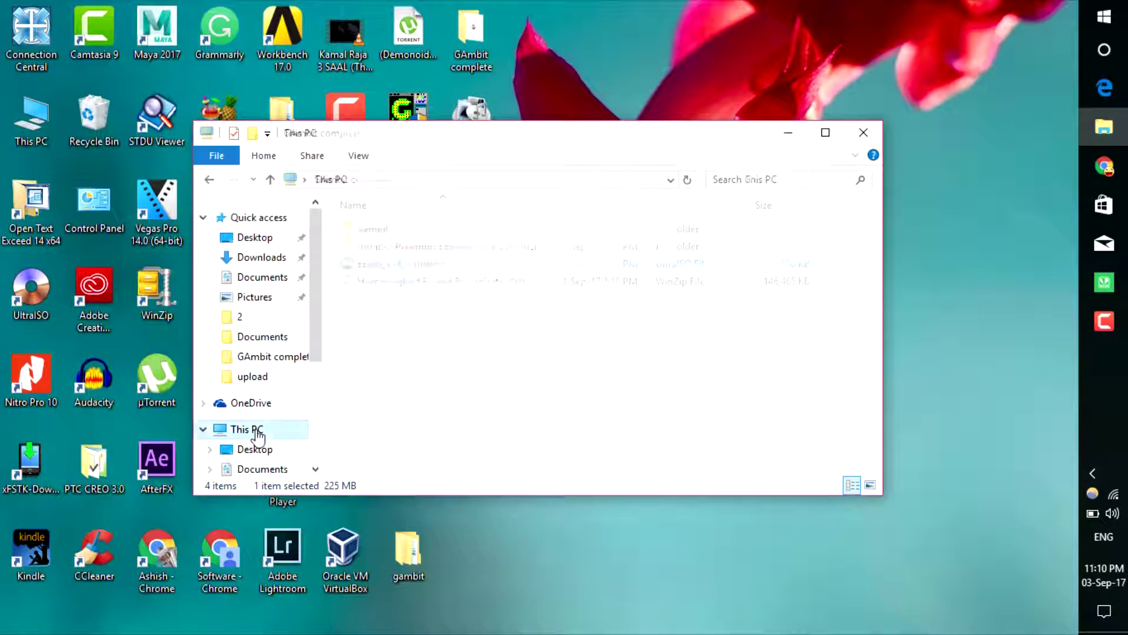
click(825, 132)
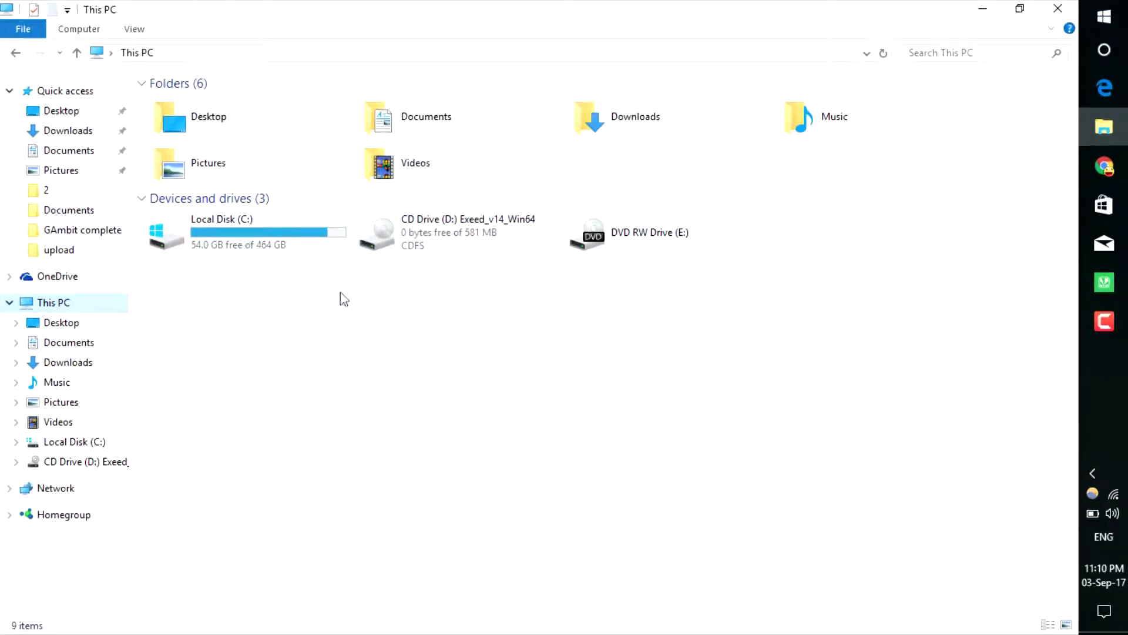
double_click(465, 231)
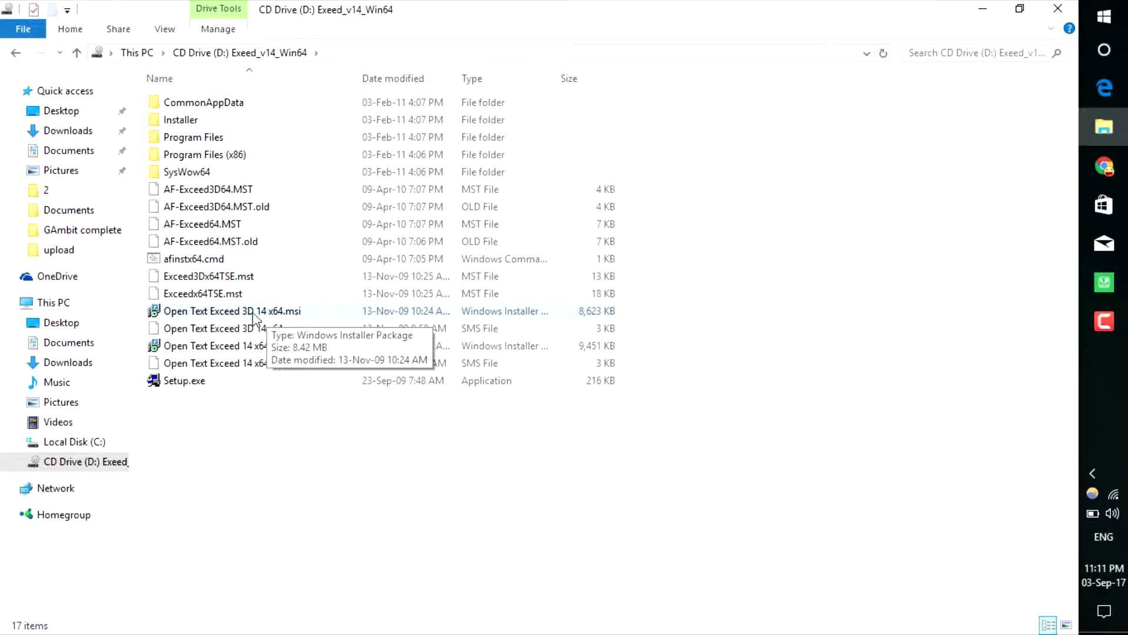
right_click(254, 316)
click(289, 325)
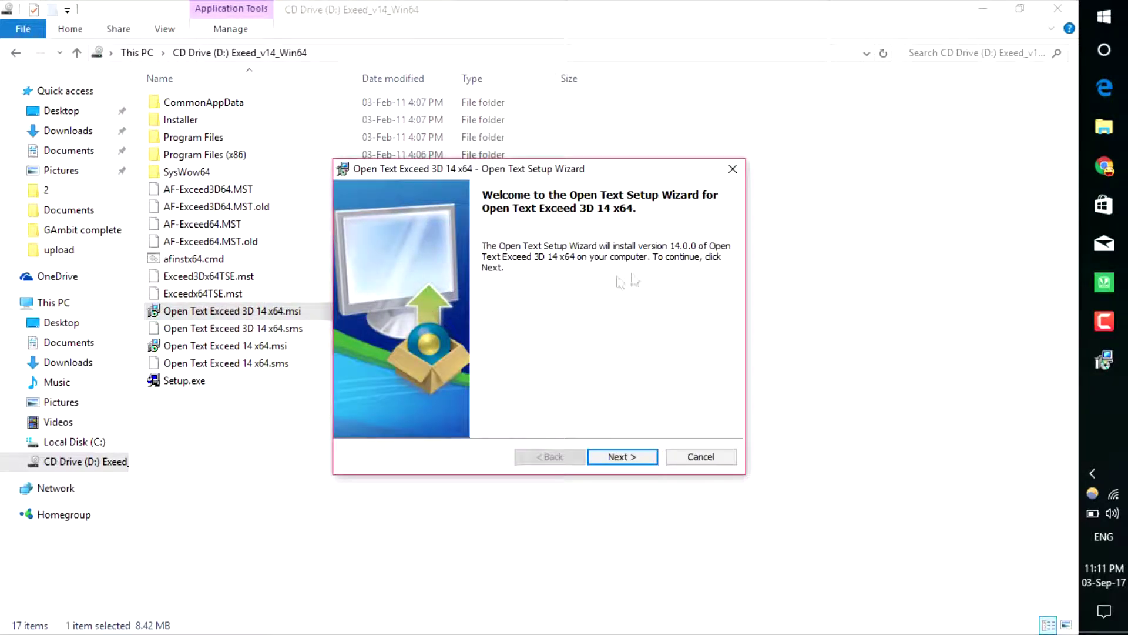
Cancel the Exceed 3D setup, confirm, finish the wizard and close the drive window.
drag(626, 170, 633, 125)
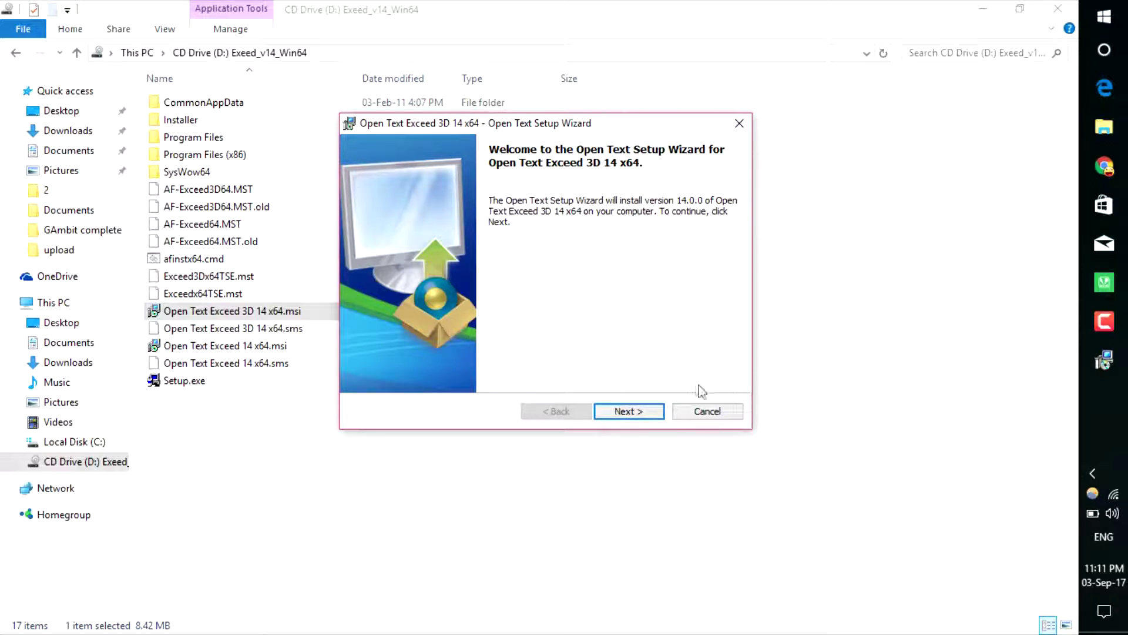
click(709, 414)
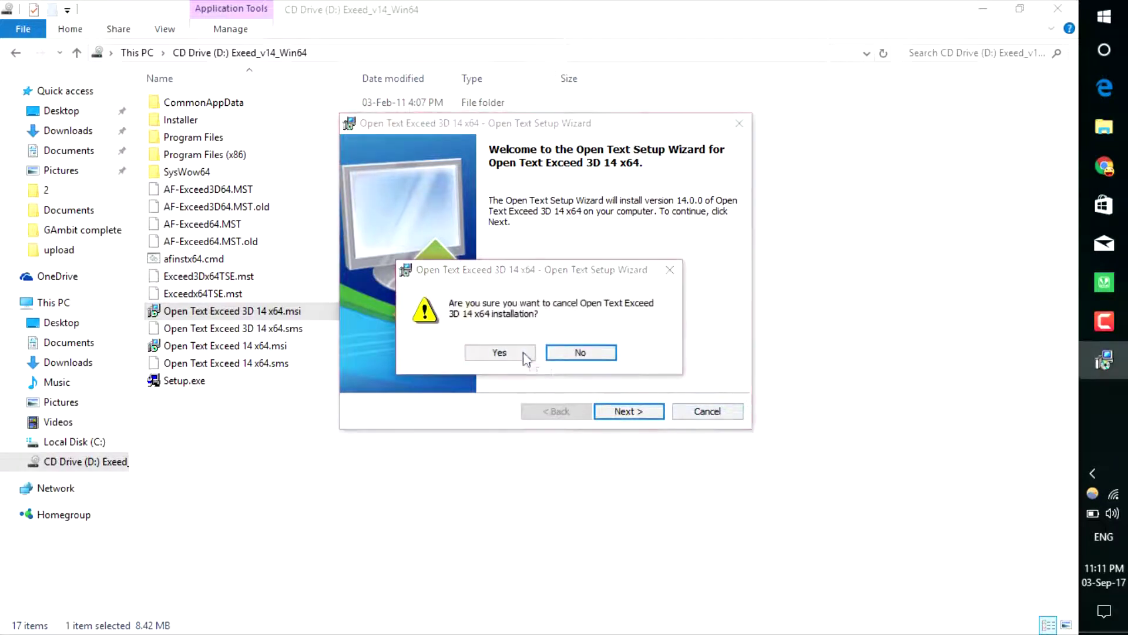
click(526, 356)
click(643, 460)
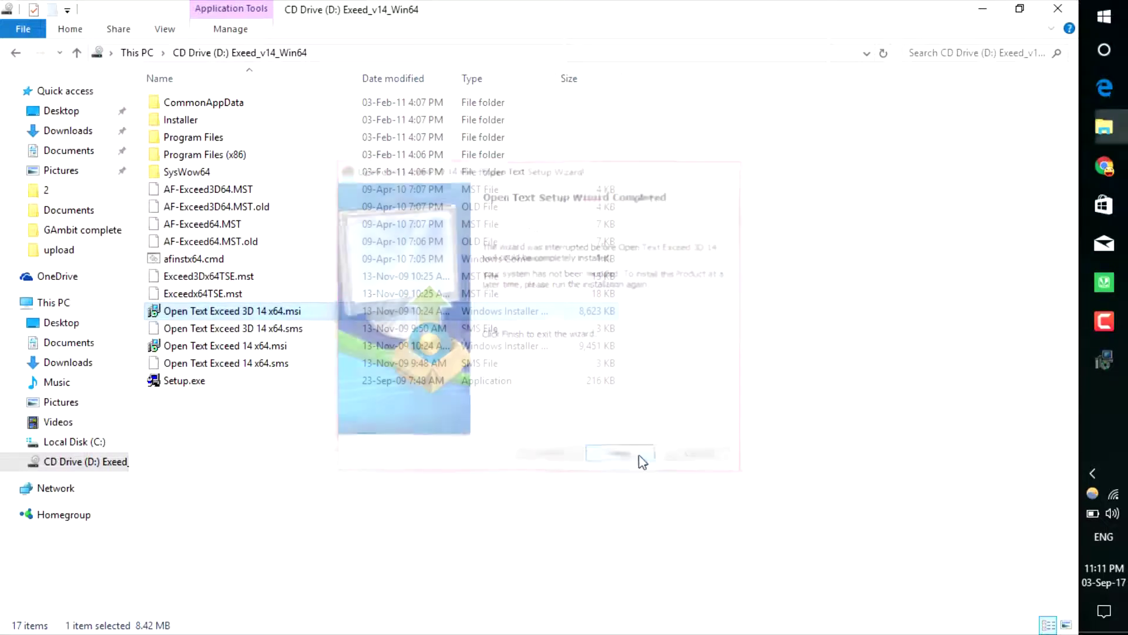
click(1058, 9)
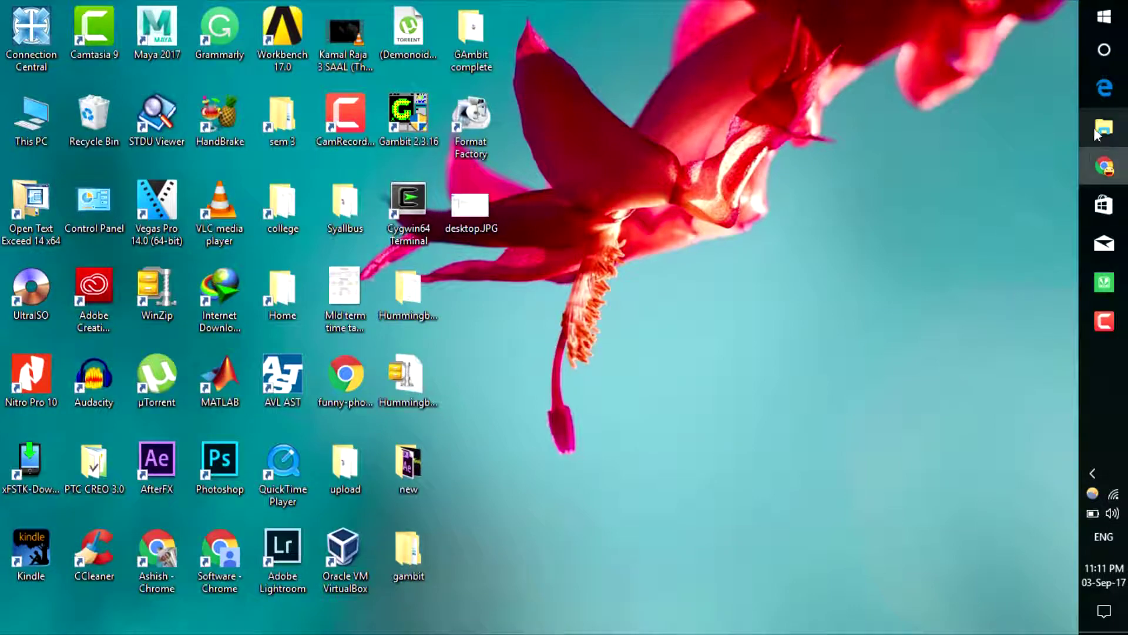
Open the nested Gambit_install-ntx86-2.3.16 folders and run the installer as administrator.
double_click(481, 44)
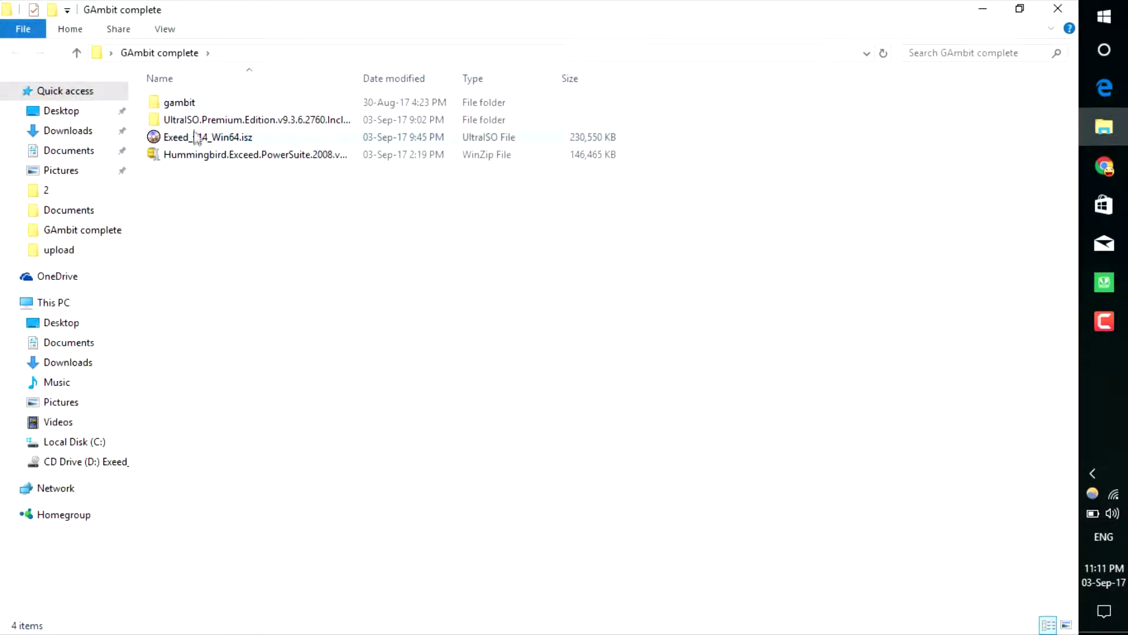
double_click(199, 109)
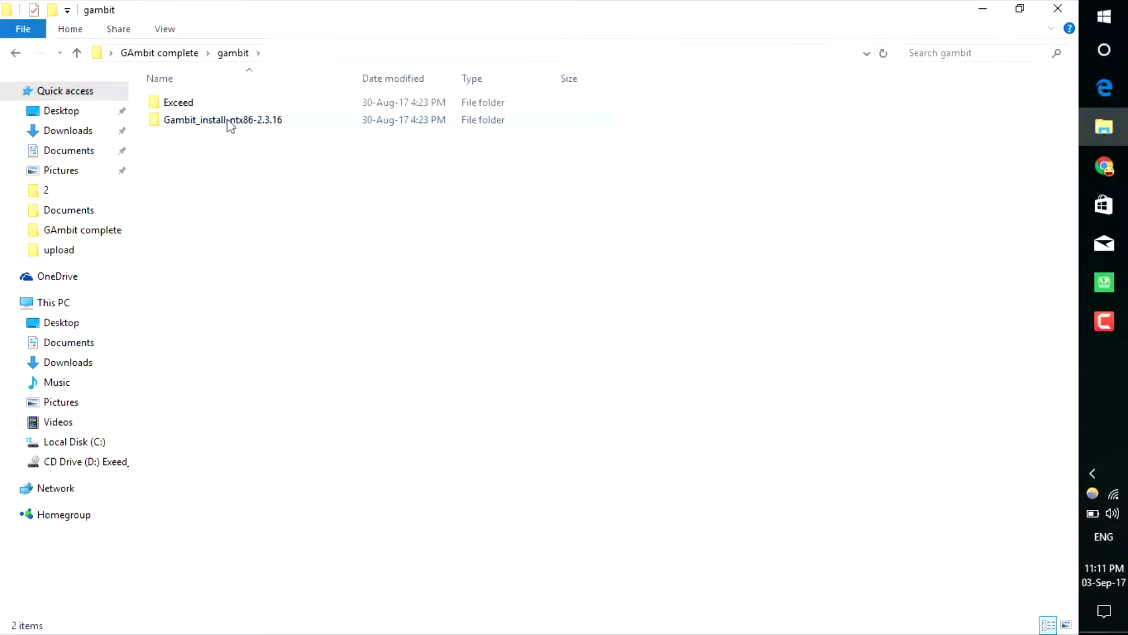
click(228, 122)
double_click(229, 122)
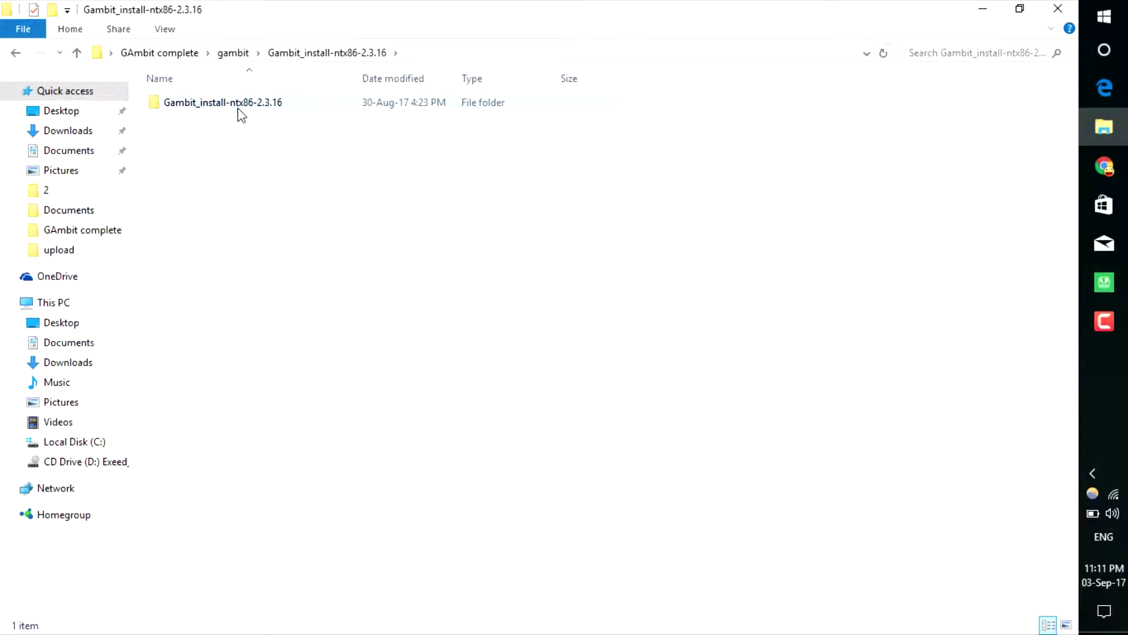
double_click(238, 107)
double_click(244, 110)
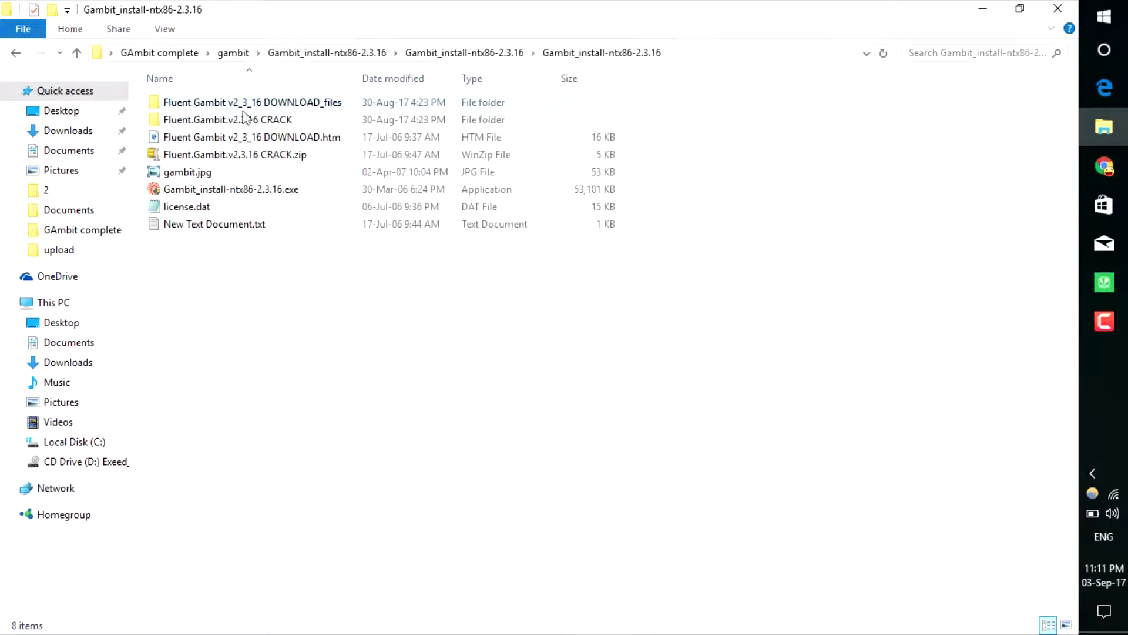
right_click(205, 195)
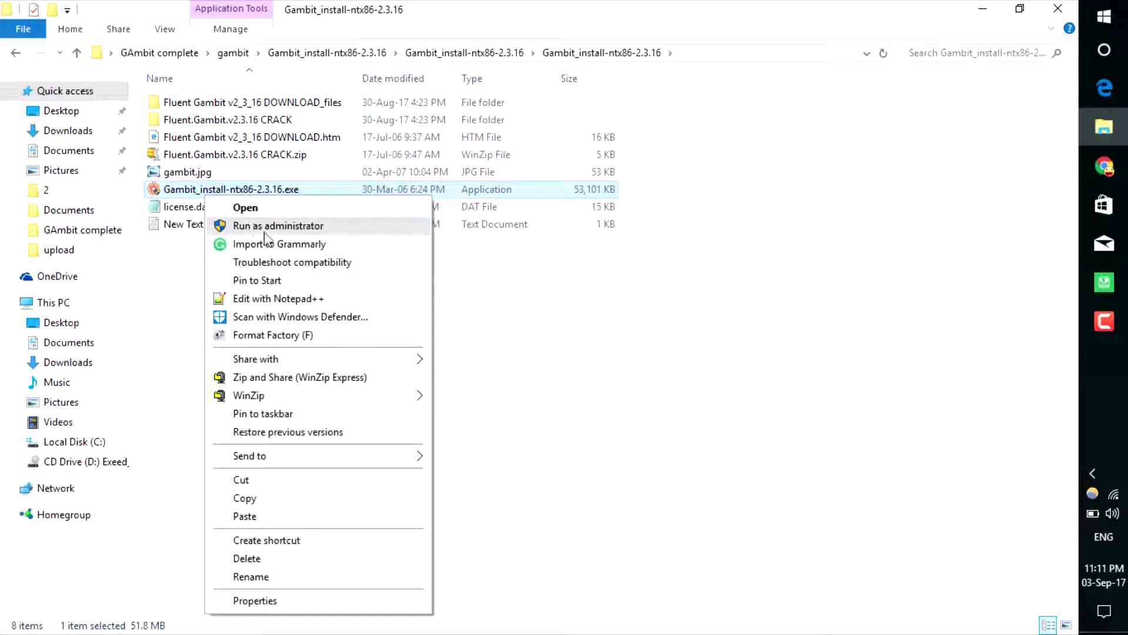
click(254, 233)
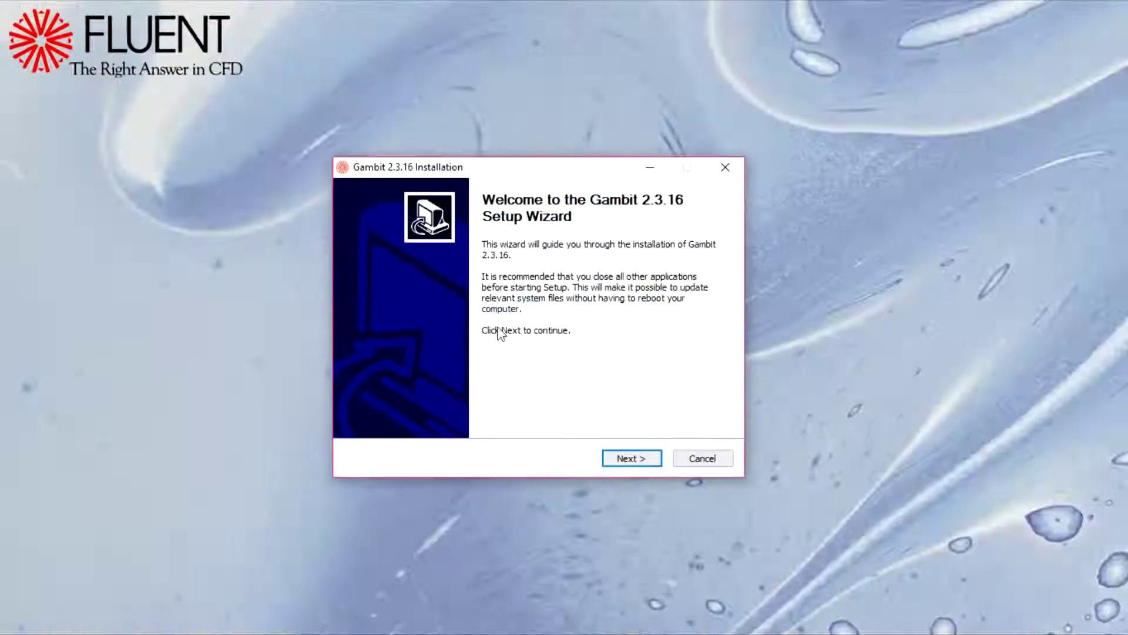
Advance Gambit setup to the License Agreement page, then cancel and confirm quitting.
click(640, 459)
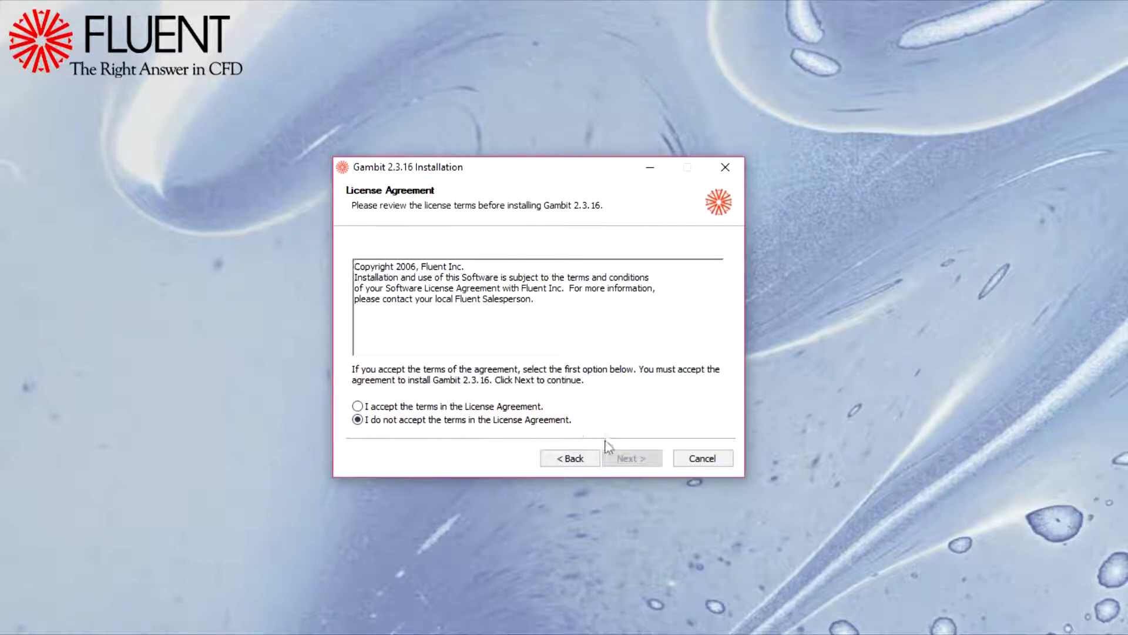
click(722, 461)
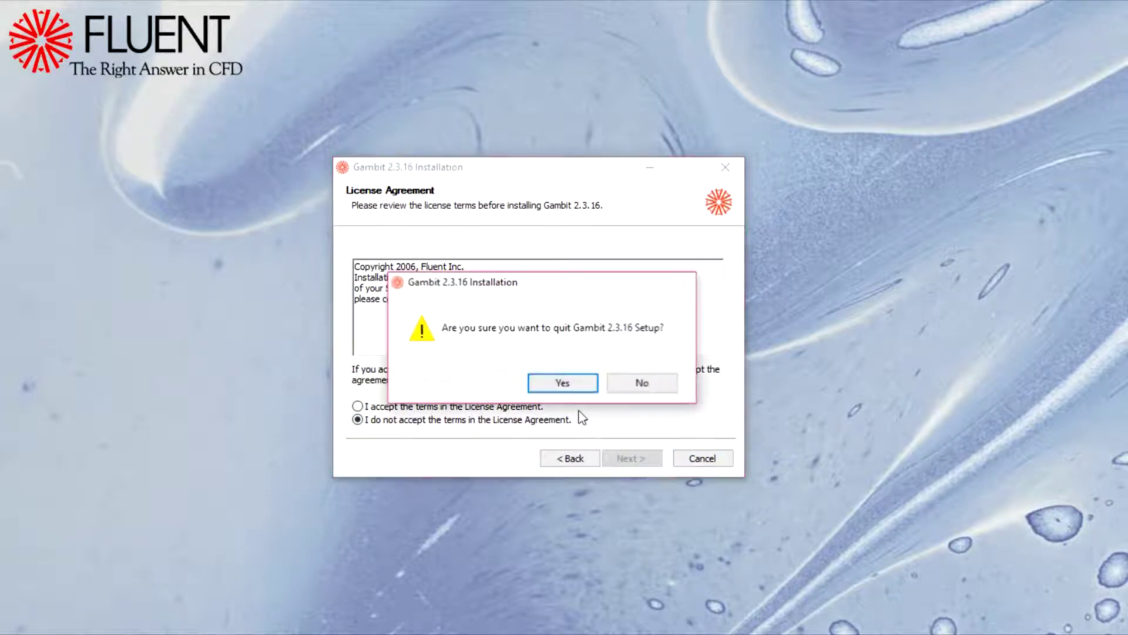
click(583, 385)
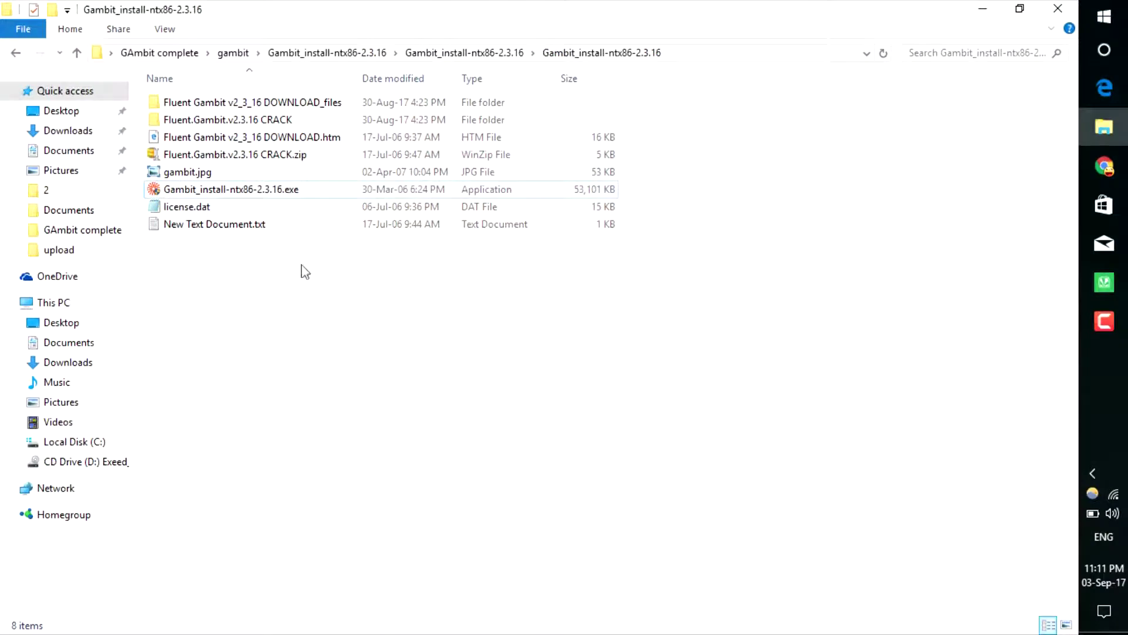
Copy the license.dat file.
right_click(215, 220)
right_click(194, 207)
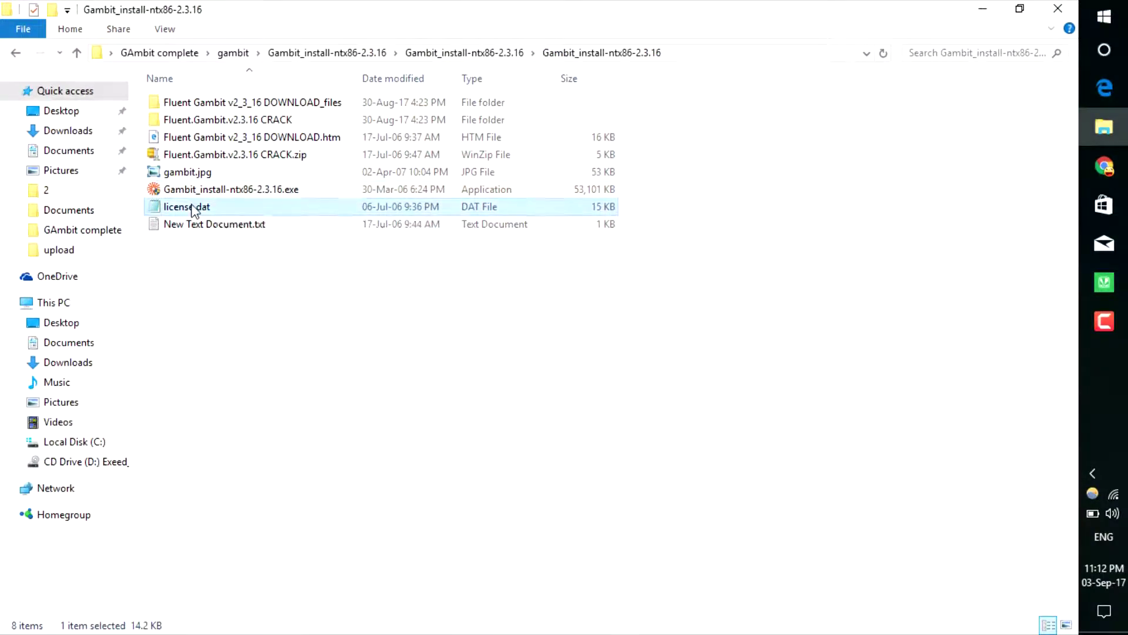
click(255, 493)
Open C:\Fluent.Inc\license on Local Disk (C:), then minimize File Explorer.
click(47, 303)
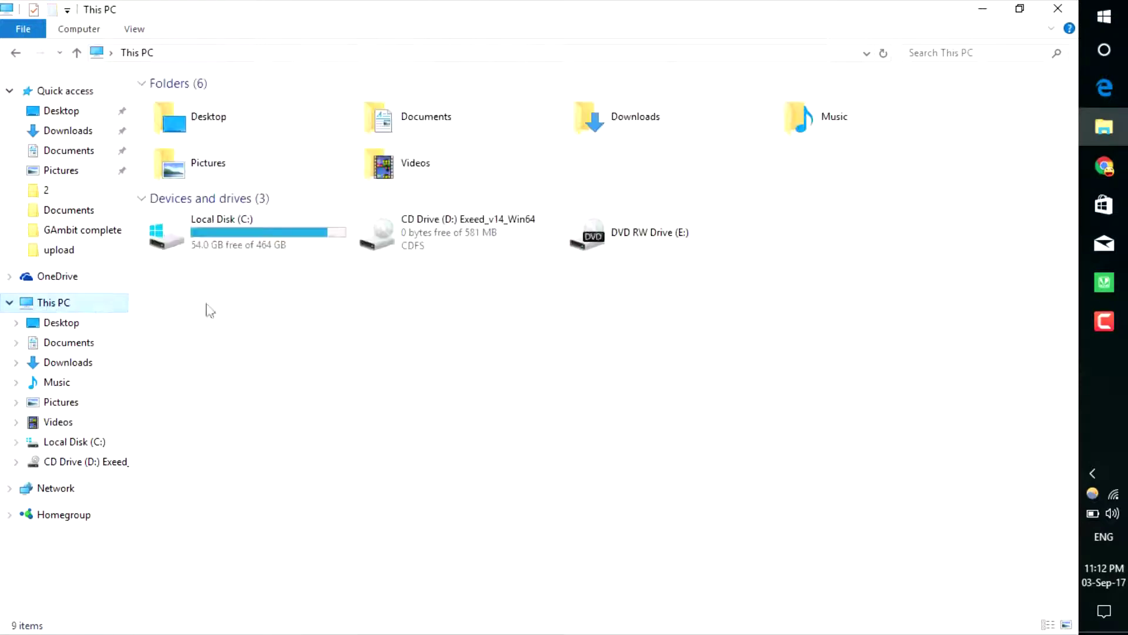
double_click(262, 252)
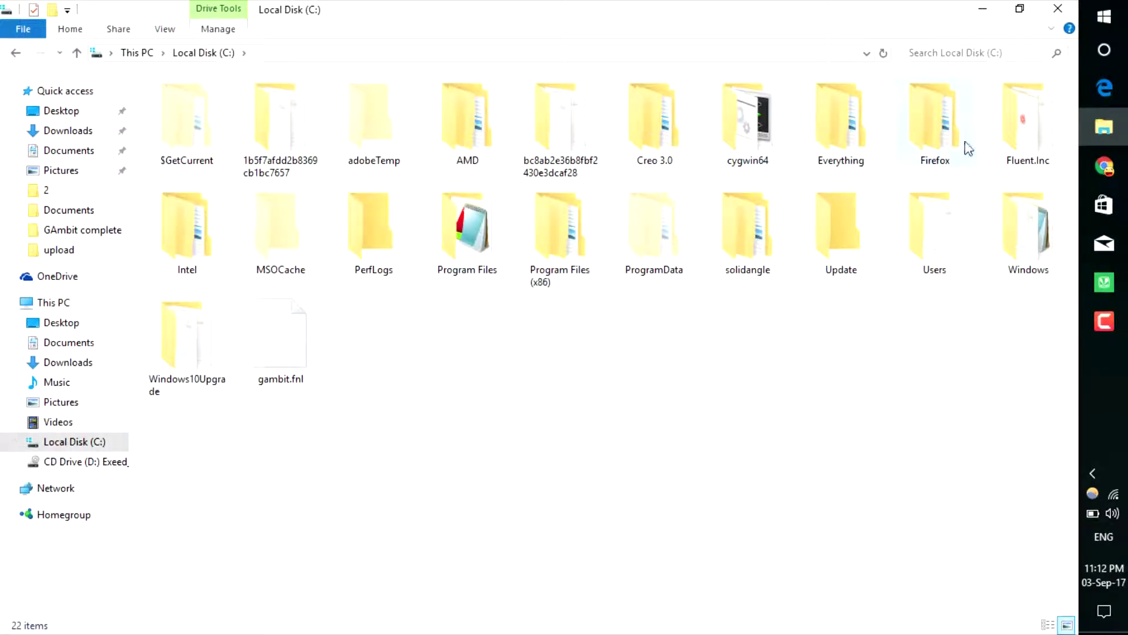
mouse_move(1039, 144)
double_click(1035, 136)
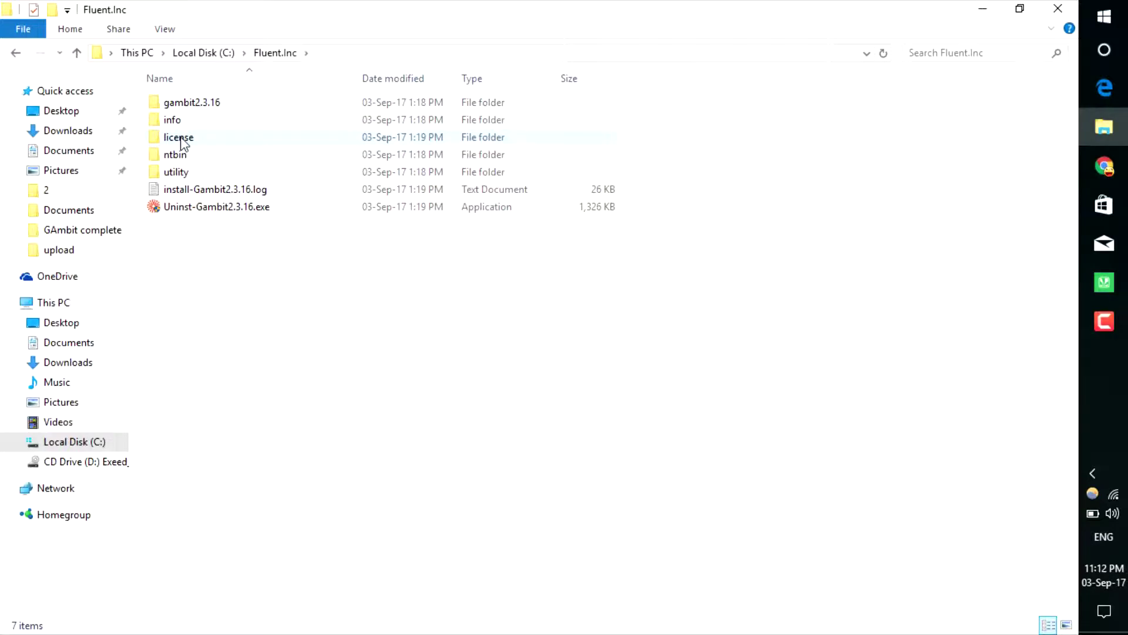
double_click(181, 138)
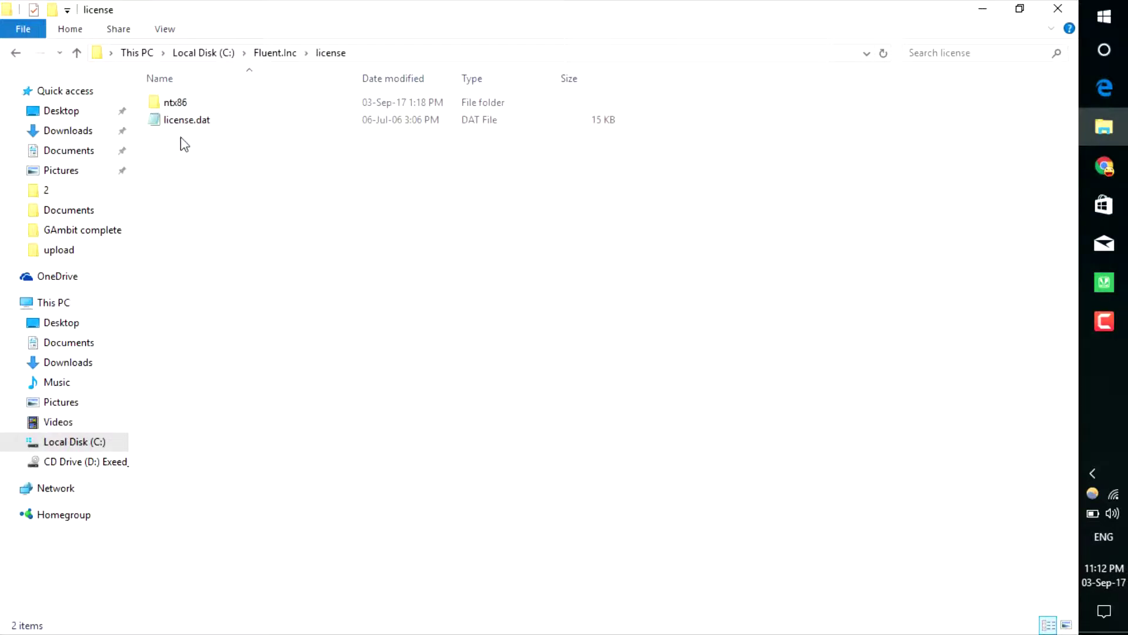
right_click(225, 175)
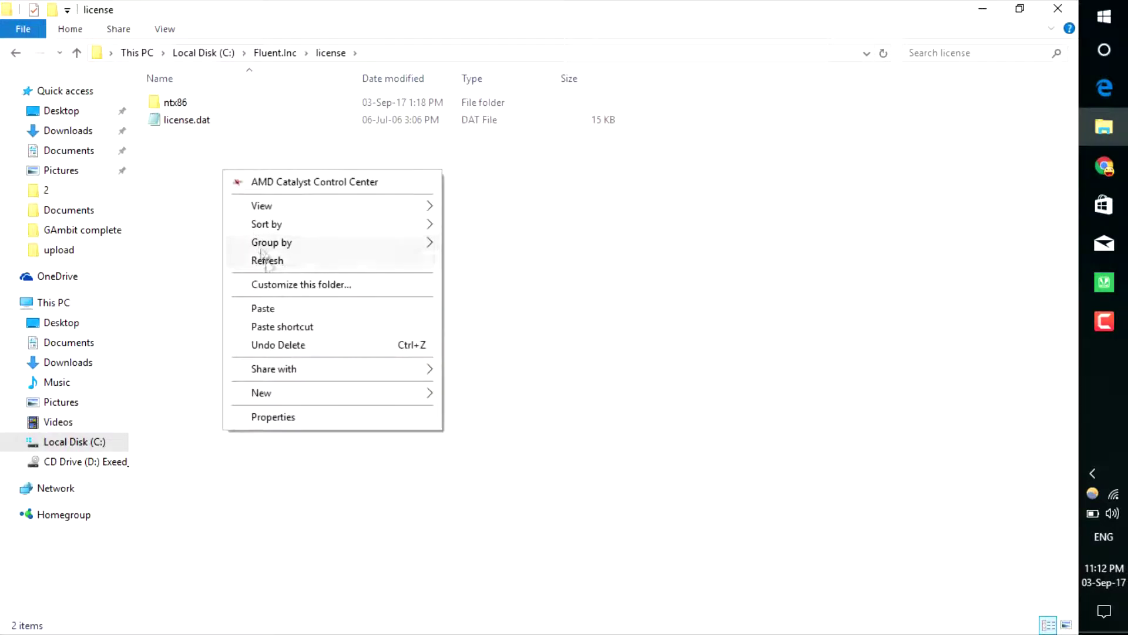
click(597, 267)
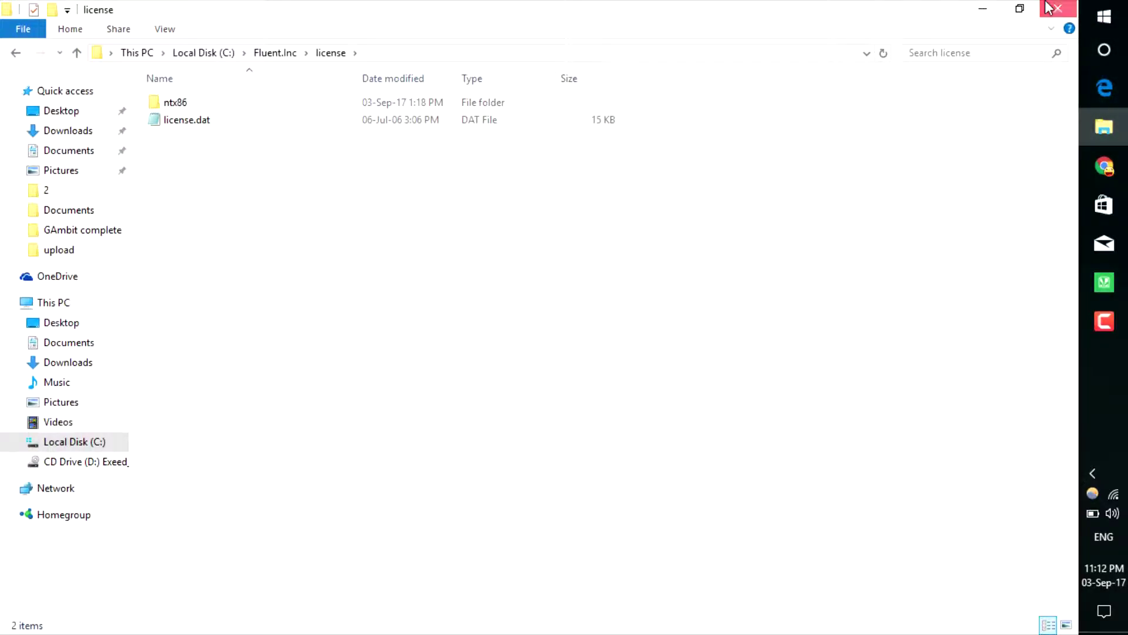
click(1104, 127)
Refresh the desktop three times.
right_click(614, 183)
click(675, 255)
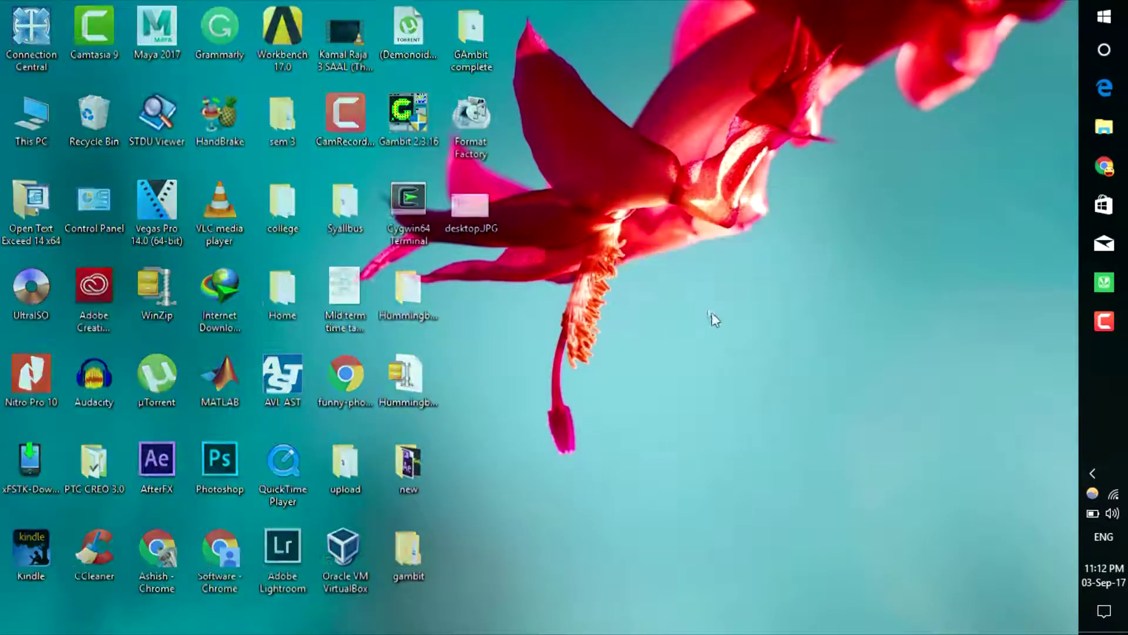
right_click(673, 254)
click(723, 326)
right_click(701, 307)
click(734, 379)
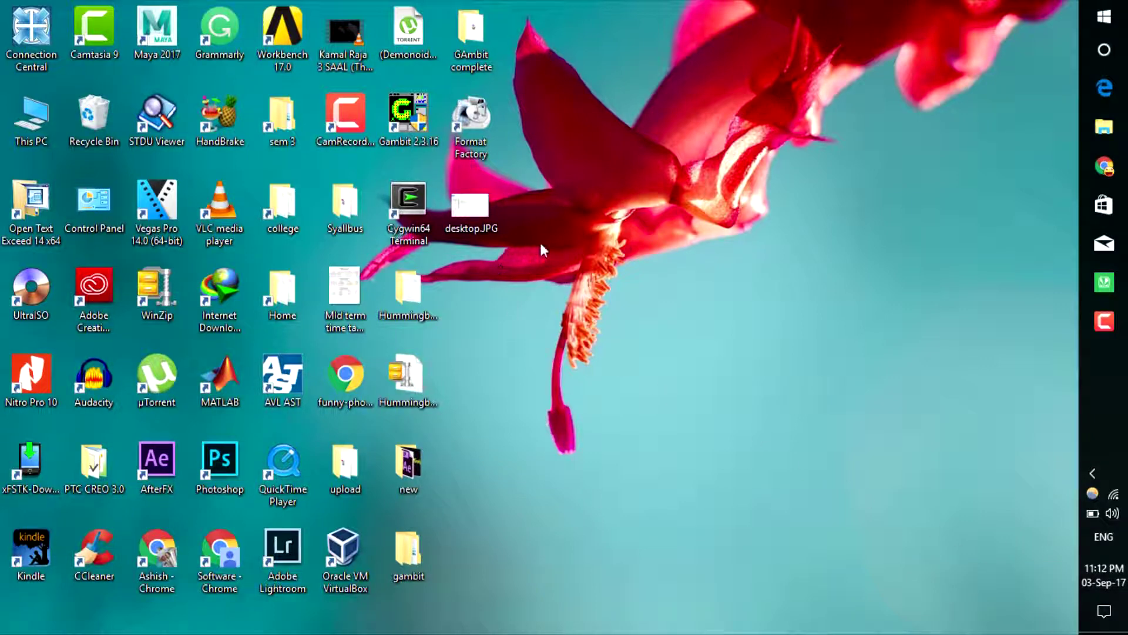
Turn off Set time automatically in Date & time settings and open Change date and time.
right_click(1097, 582)
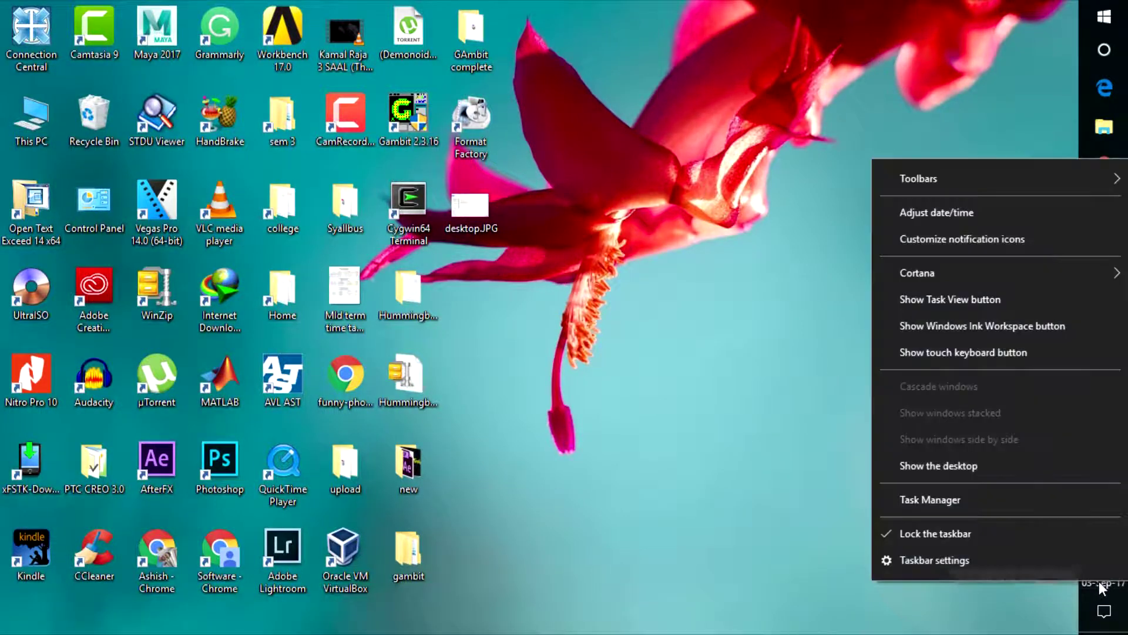
click(937, 212)
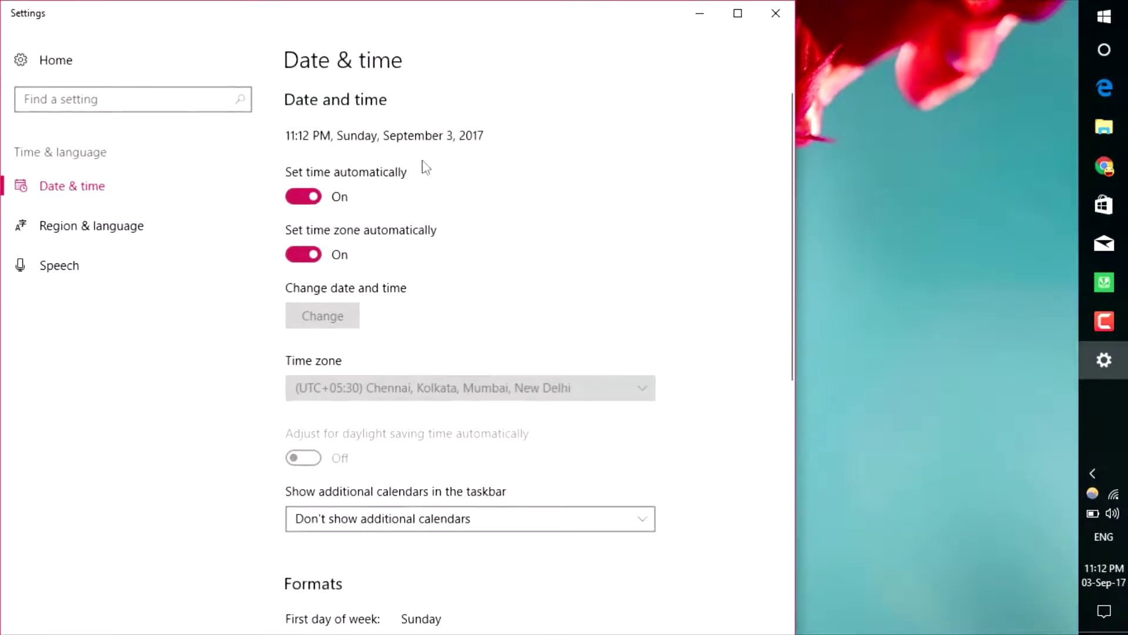
click(305, 197)
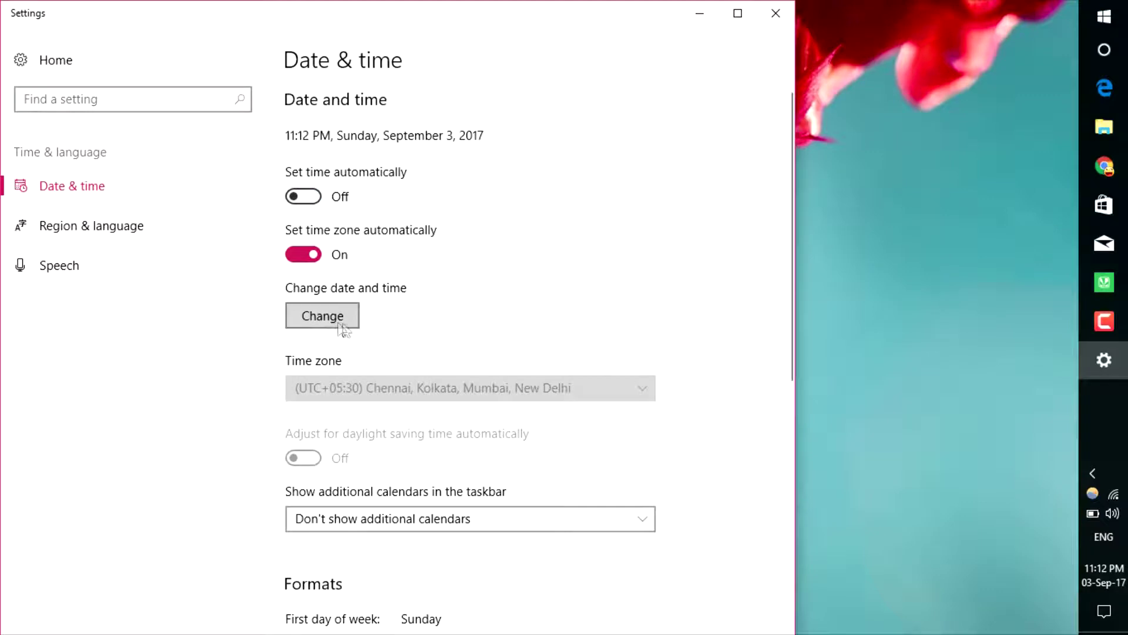
click(342, 325)
Set the date to September 4, 2010 and apply the change.
click(404, 281)
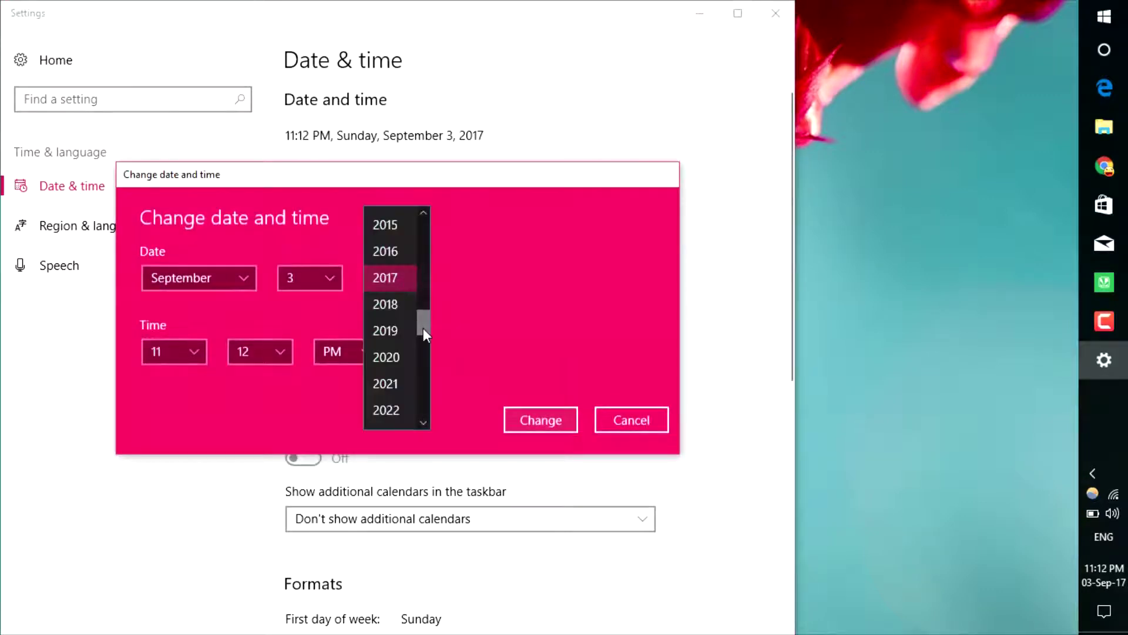
mouse_move(425, 320)
mouse_down()
mouse_move(426, 270)
mouse_move(432, 311)
mouse_up()
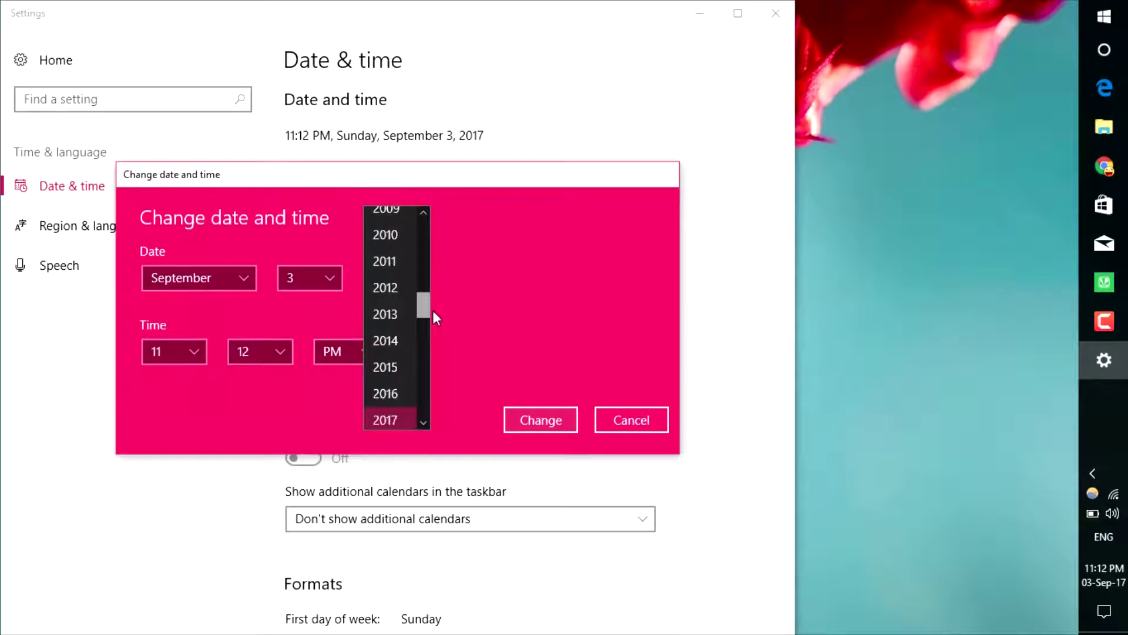
click(403, 265)
click(309, 279)
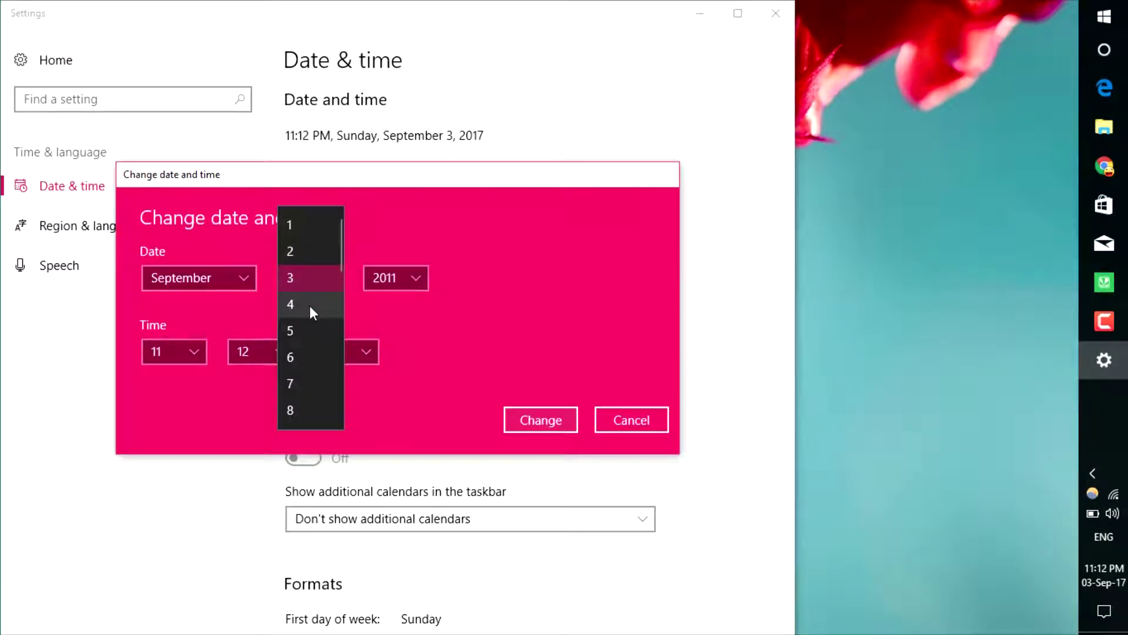
click(309, 305)
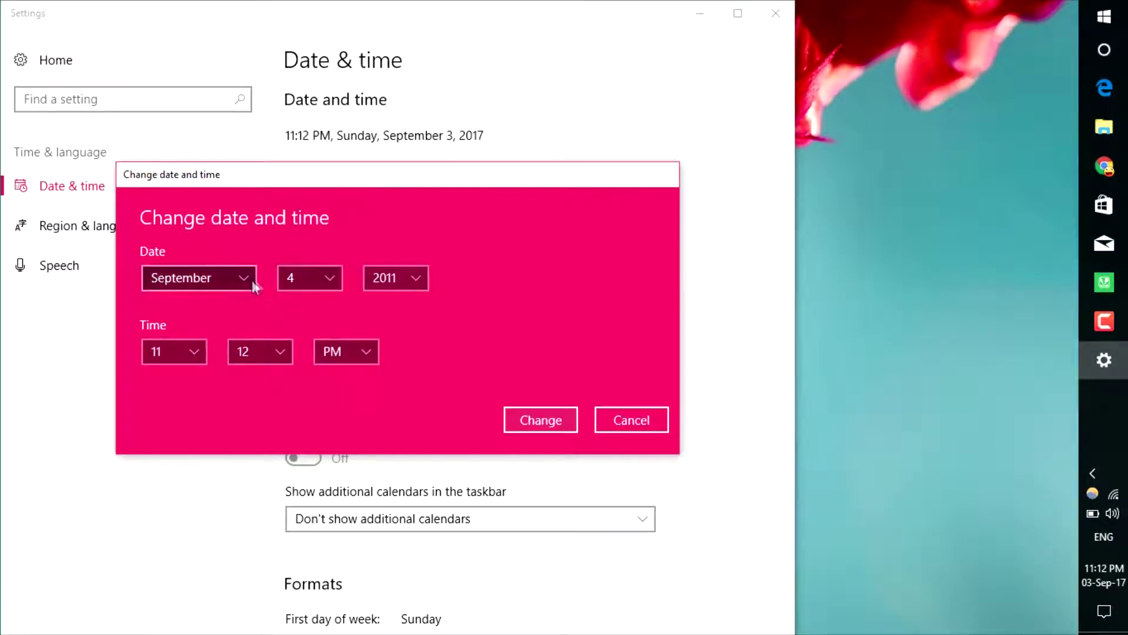
click(235, 279)
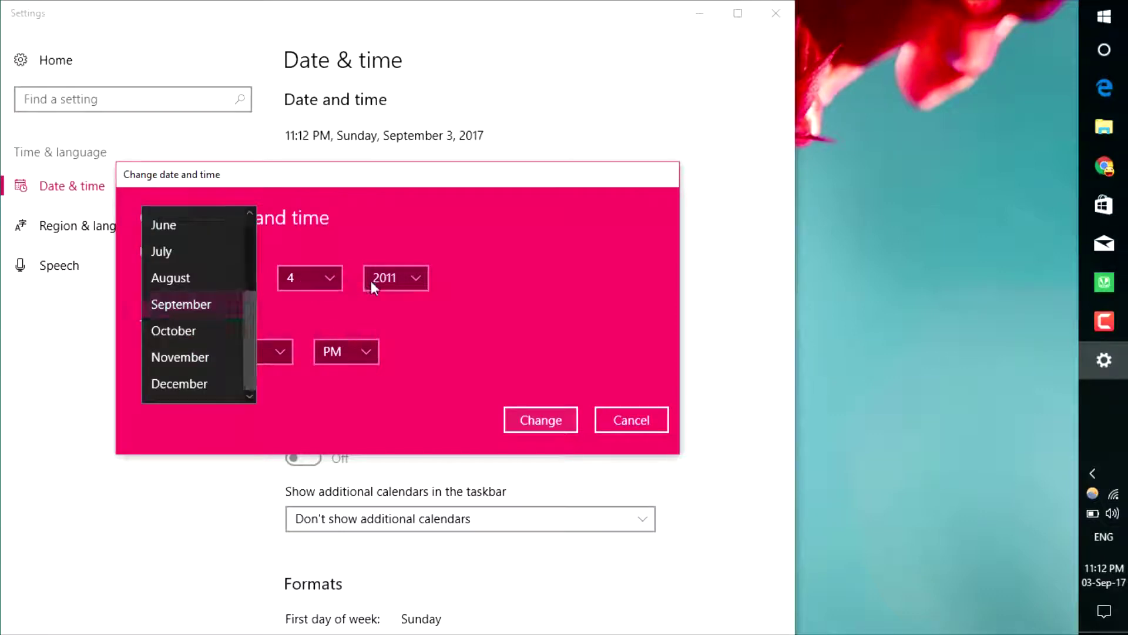
click(397, 280)
click(403, 259)
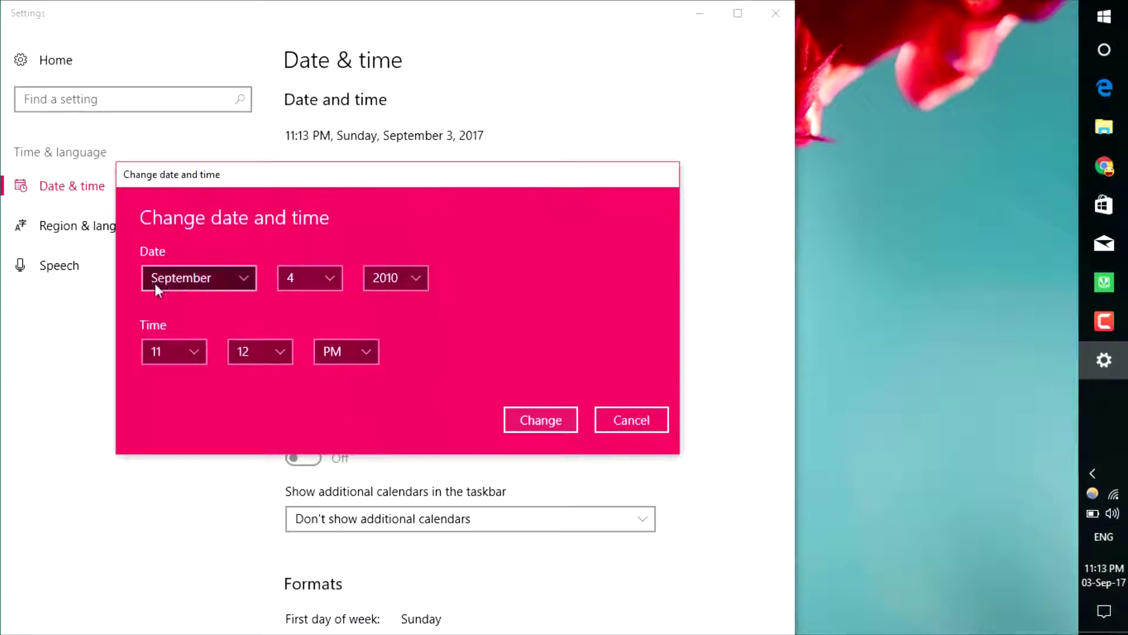
click(542, 418)
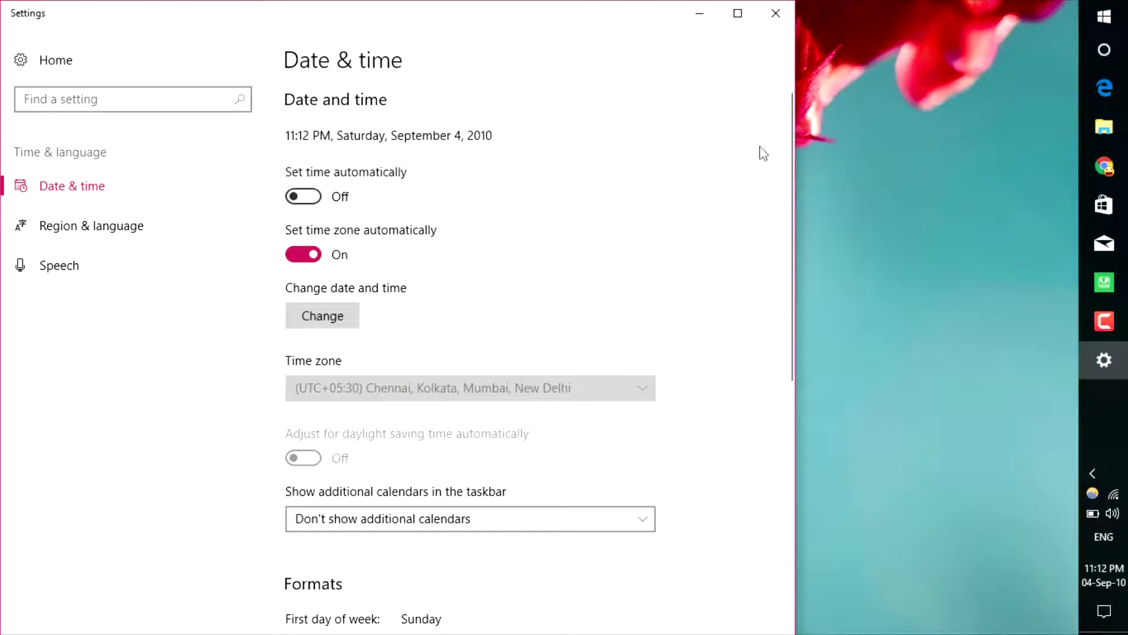
Close the date and time settings and refresh the desktop.
click(779, 13)
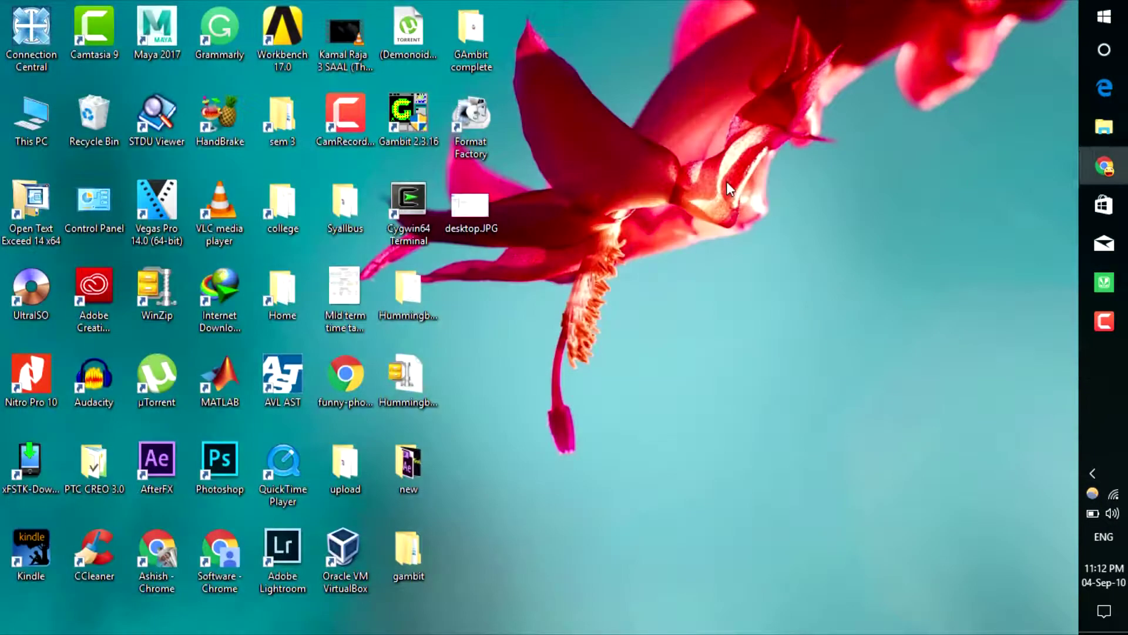
right_click(726, 181)
click(785, 254)
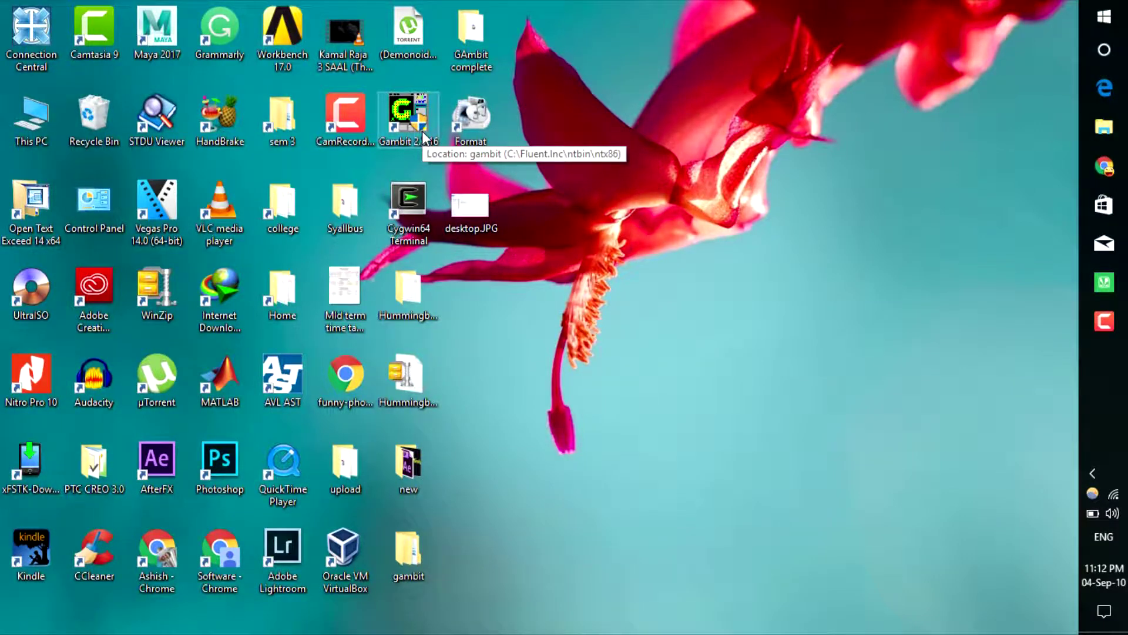
Launch Gambit 2.3.16 as a new session and cancel Exceed's firewall alert.
right_click(424, 137)
click(463, 147)
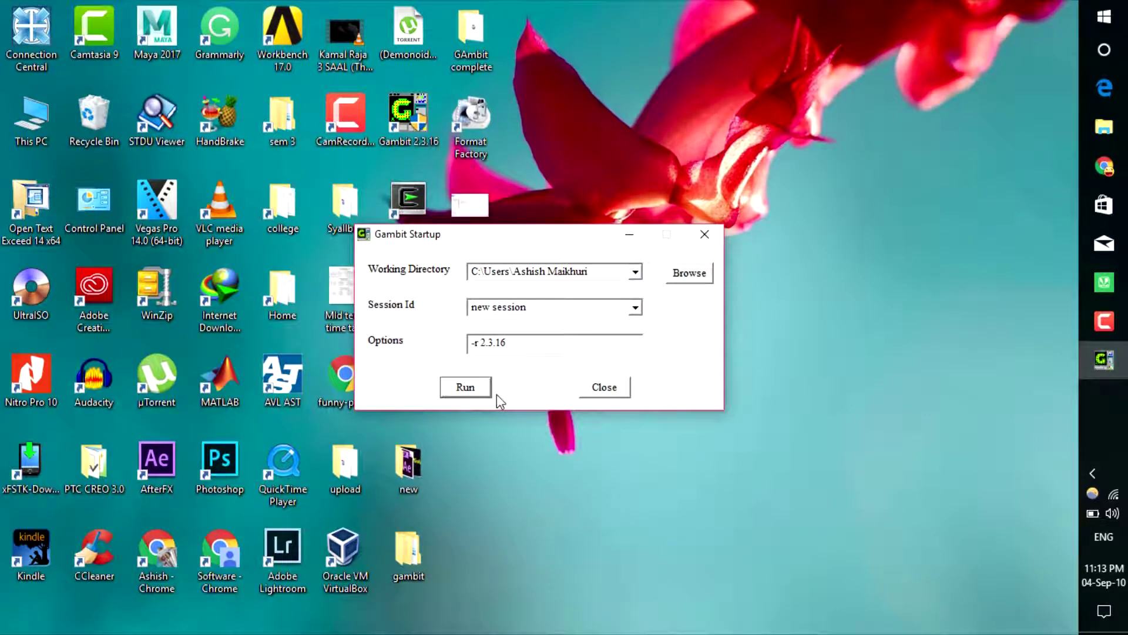
click(467, 389)
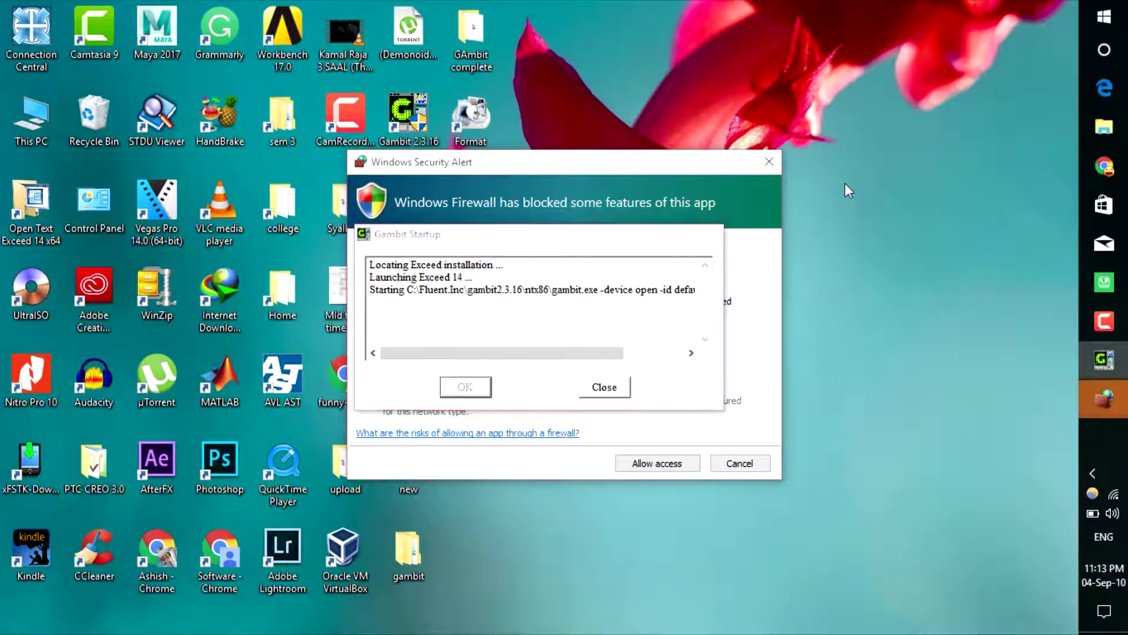
click(1105, 399)
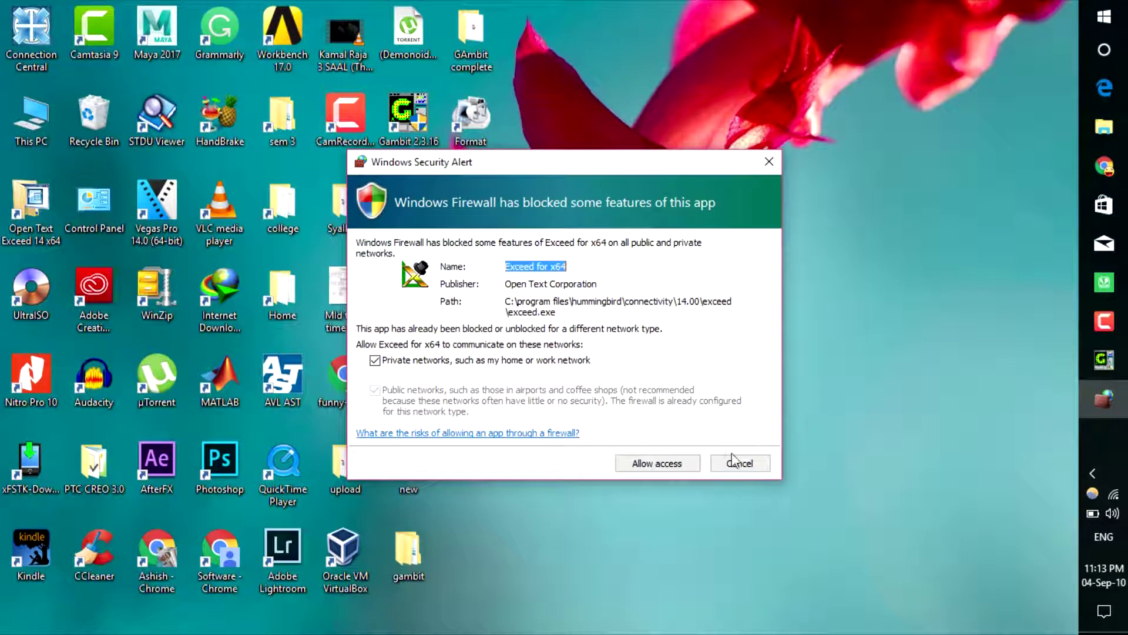
click(742, 468)
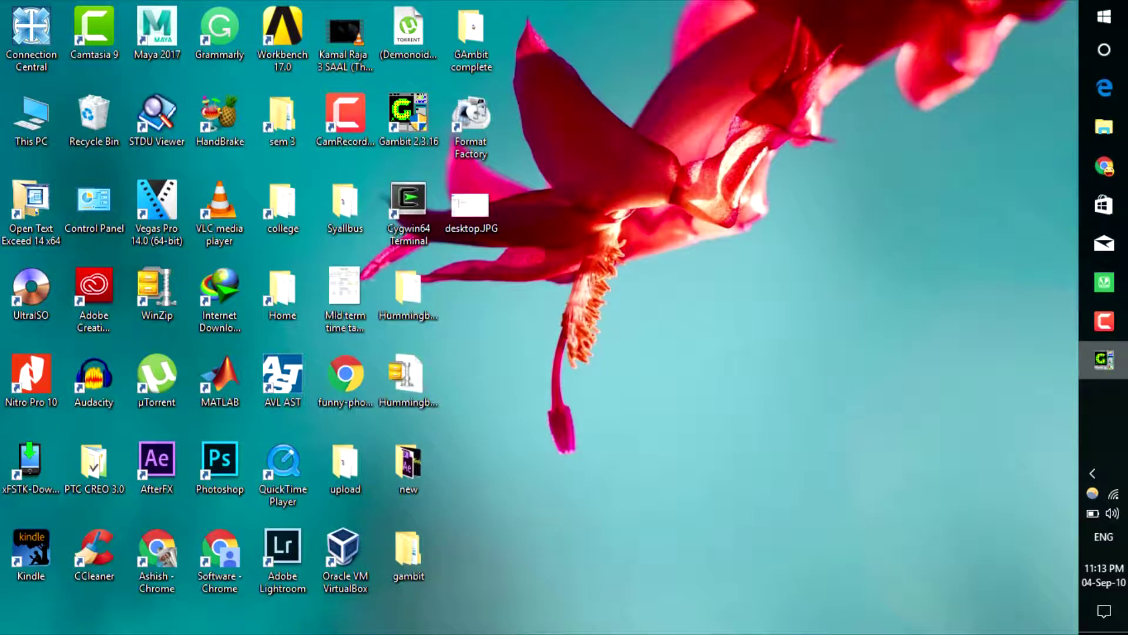
Scroll the Gambit startup log to the SIGSEGV and Runtime terminate lines, then close it.
click(997, 372)
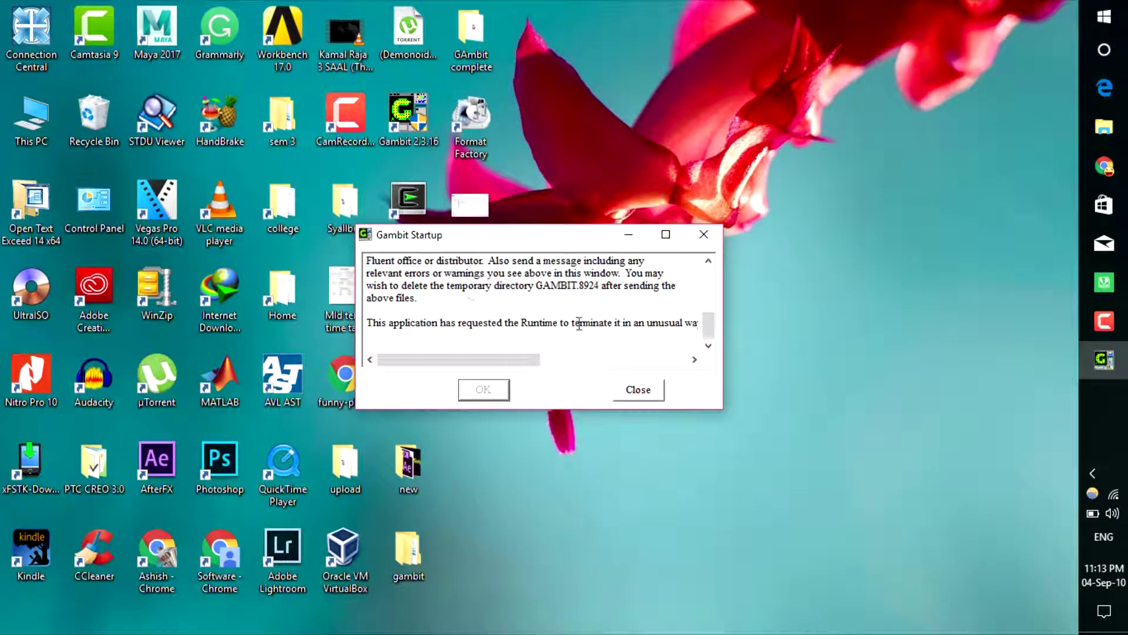
drag(478, 360, 416, 350)
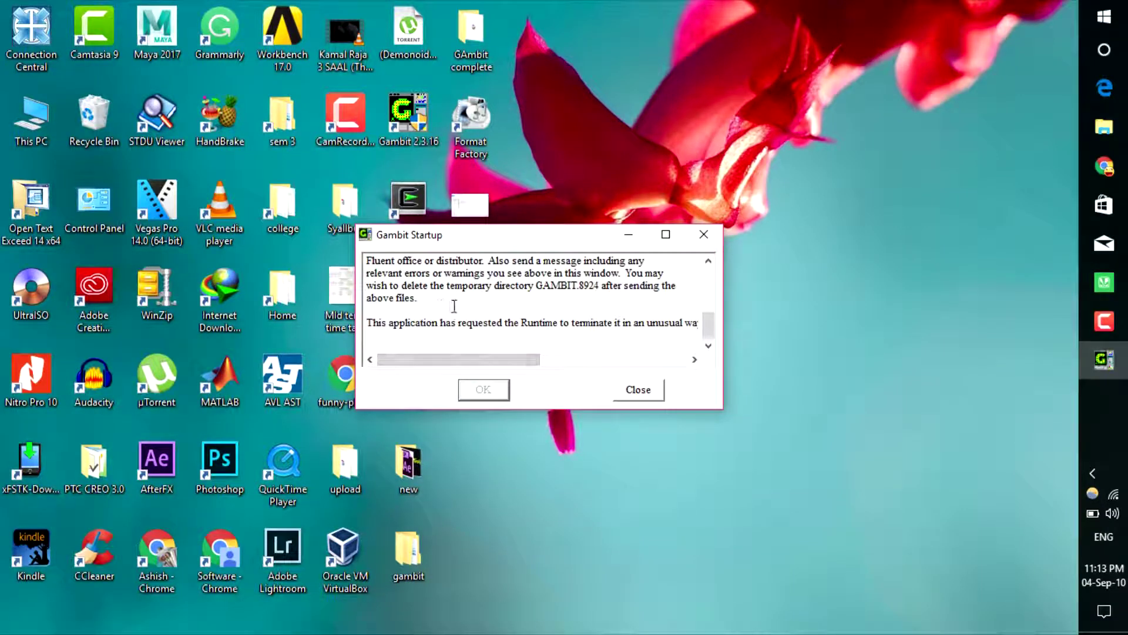
scroll(466, 302, up, 5)
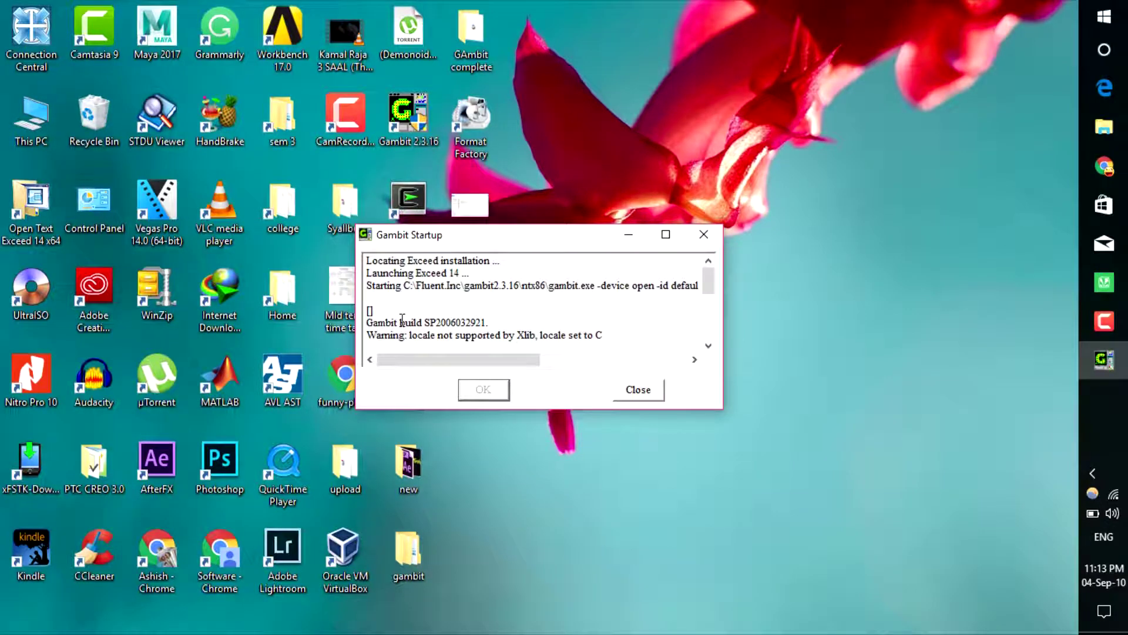
scroll(511, 340, down, 1)
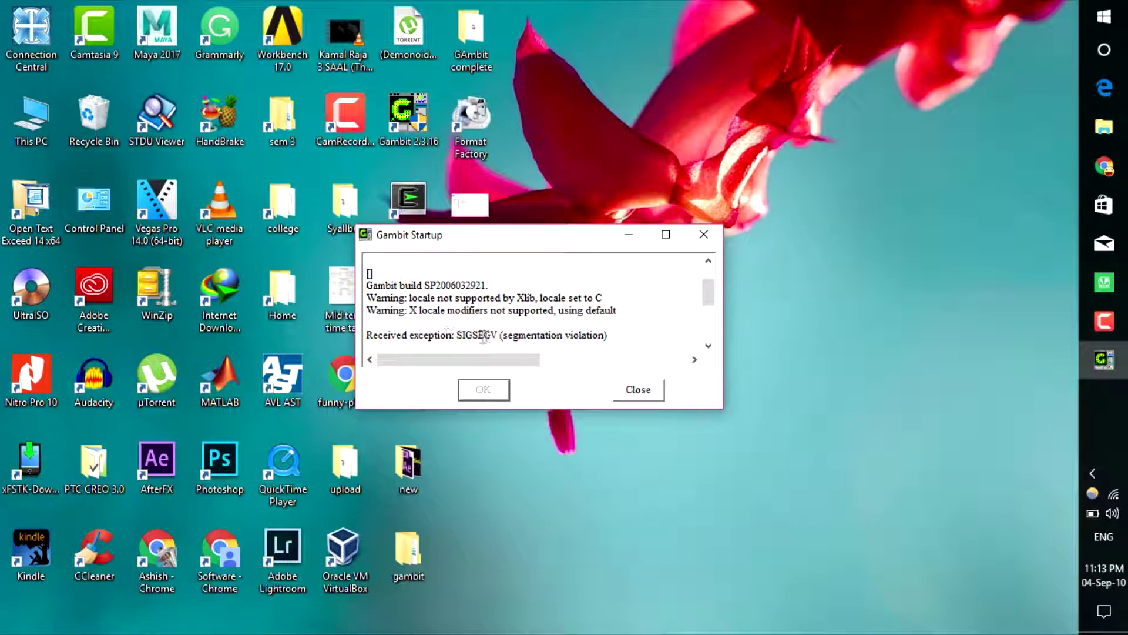
scroll(486, 335, down, 1)
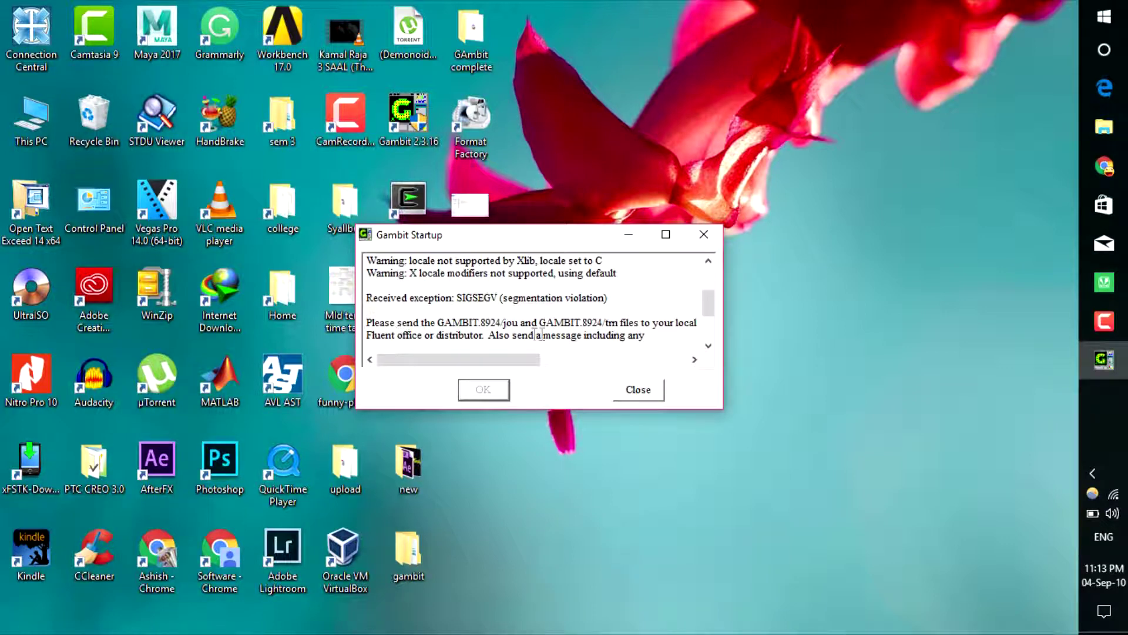
scroll(558, 335, down, 1)
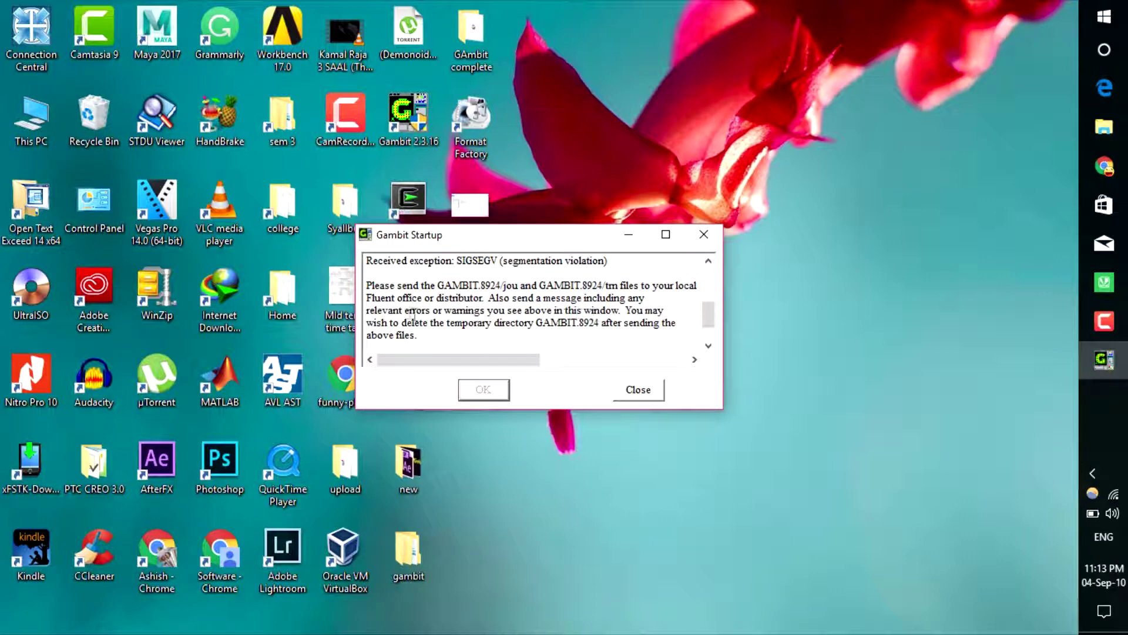
scroll(562, 321, down, 1)
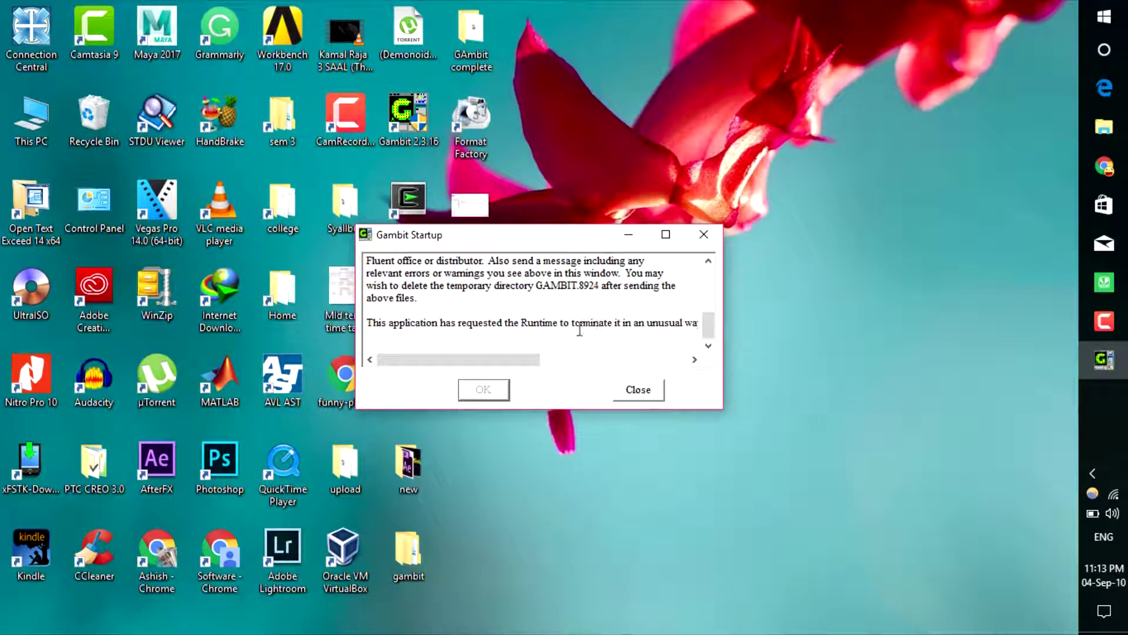
click(1093, 473)
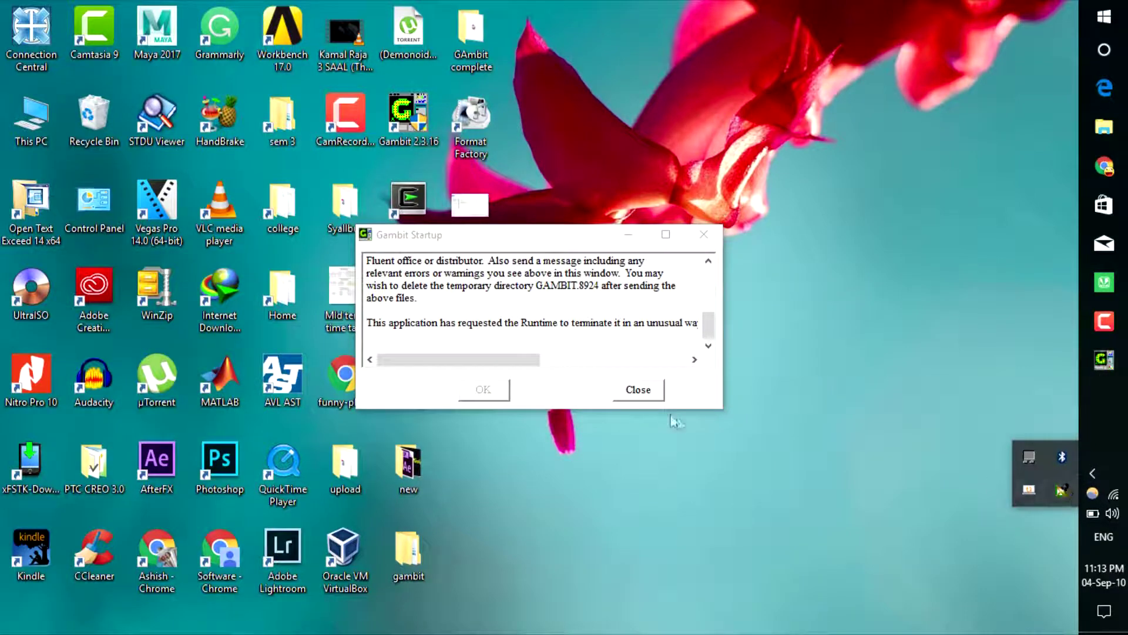
click(646, 390)
Refresh the desktop twice from its right-click menu.
right_click(679, 276)
click(729, 350)
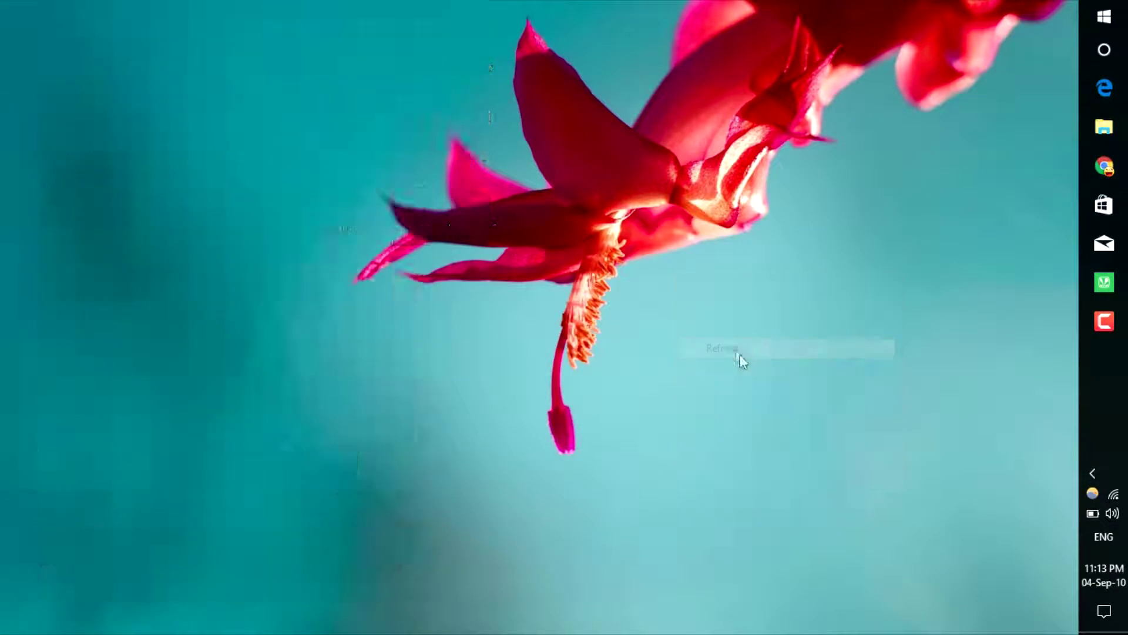
right_click(727, 343)
click(735, 416)
Relaunch Gambit 2.3.16 from its desktop shortcut and move the new Startup log slightly up.
right_click(402, 129)
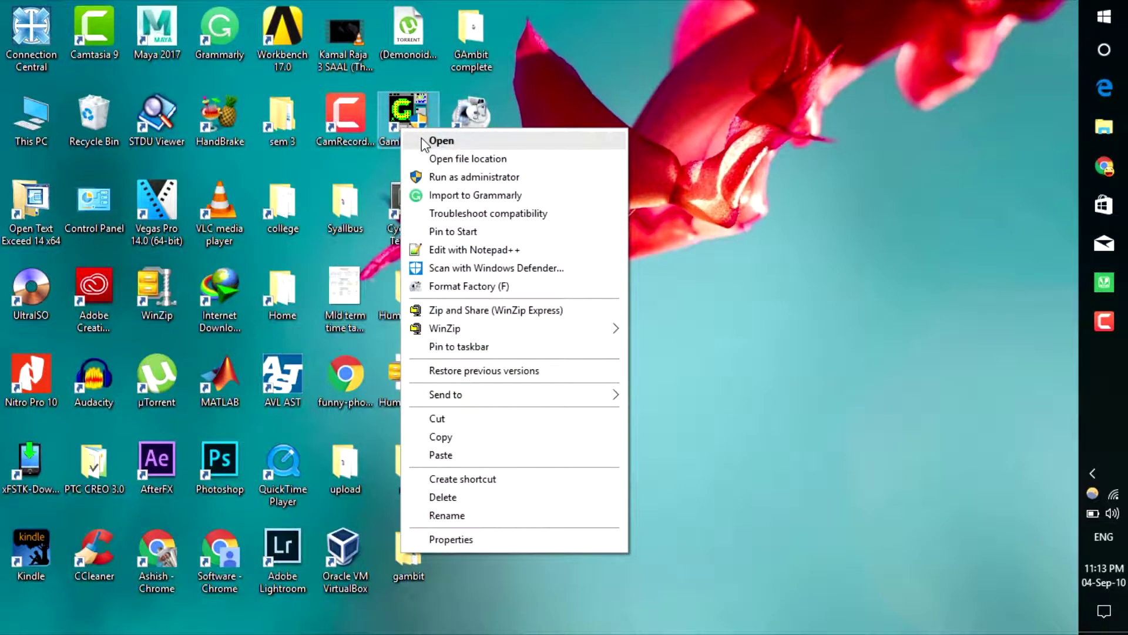
click(422, 142)
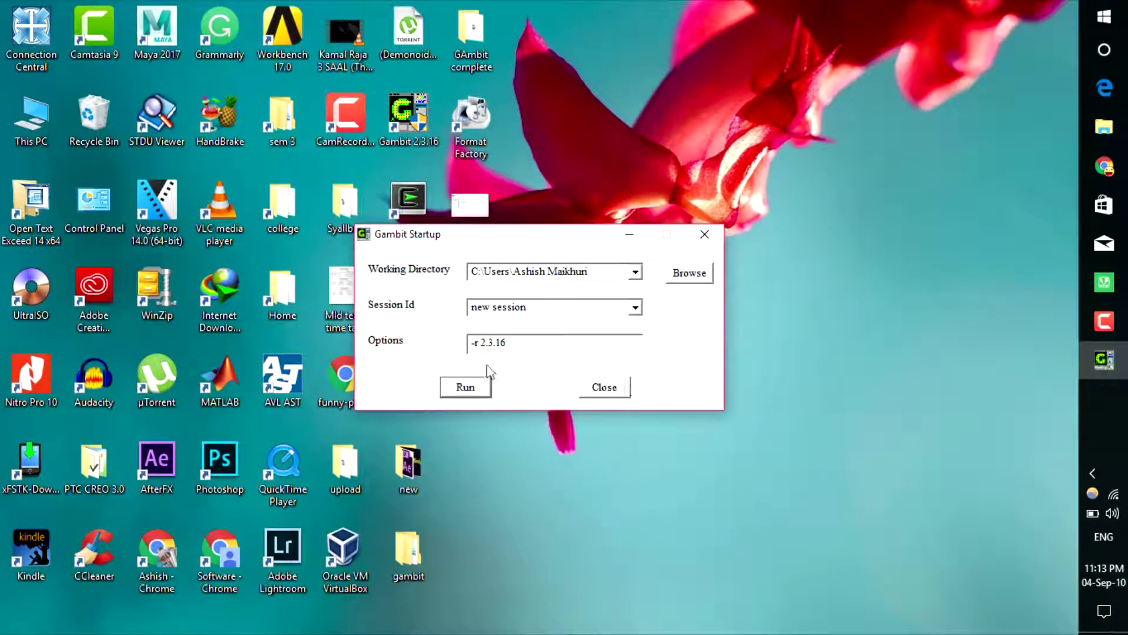
click(474, 385)
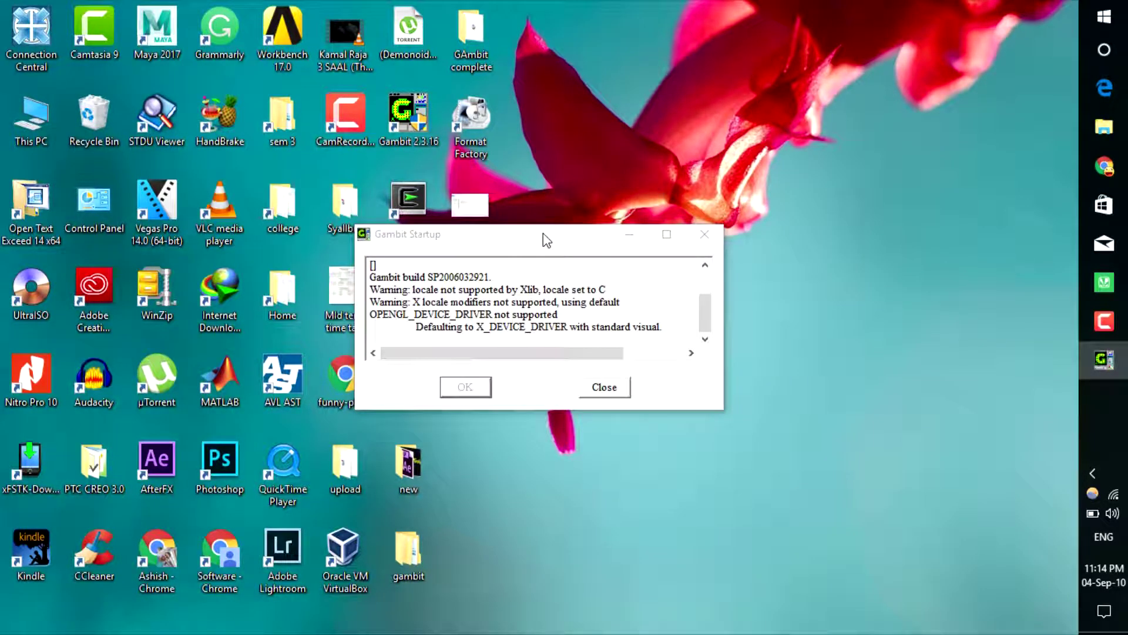
drag(547, 239, 547, 224)
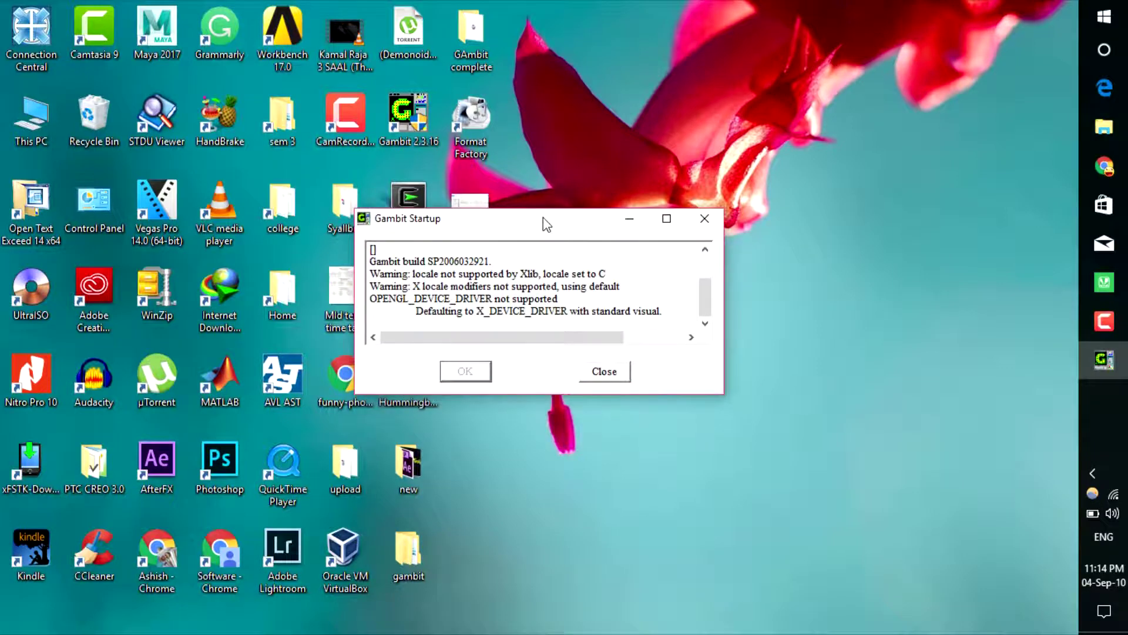
Minimize the Startup log and maximize the loaded GAMBIT window with the FLUENT 5/6 solver.
click(628, 219)
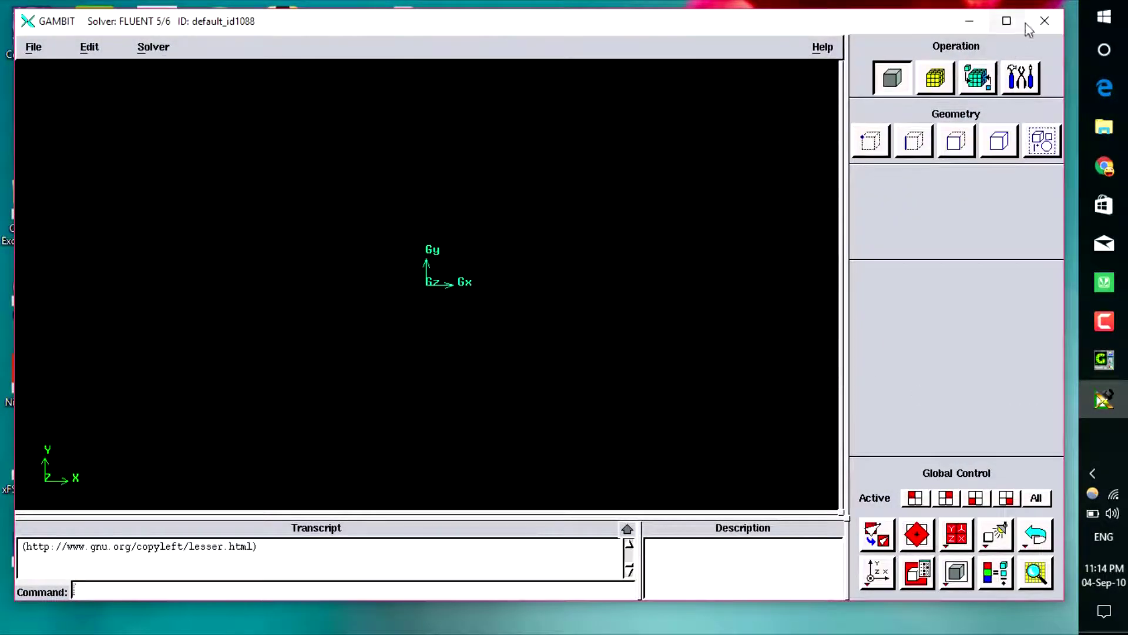
click(1006, 21)
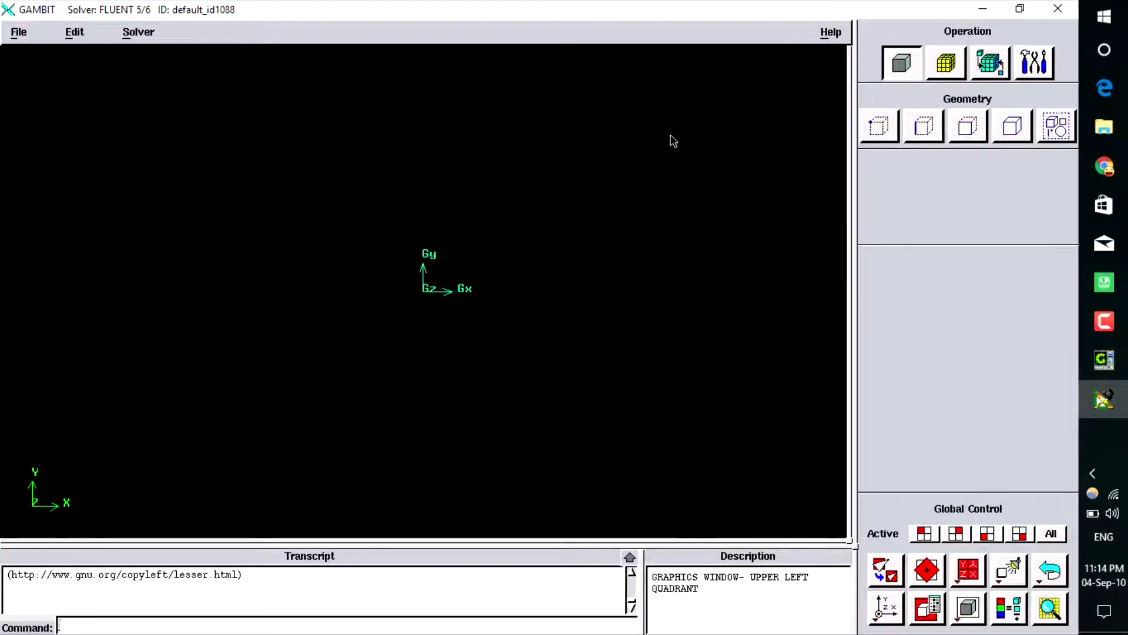